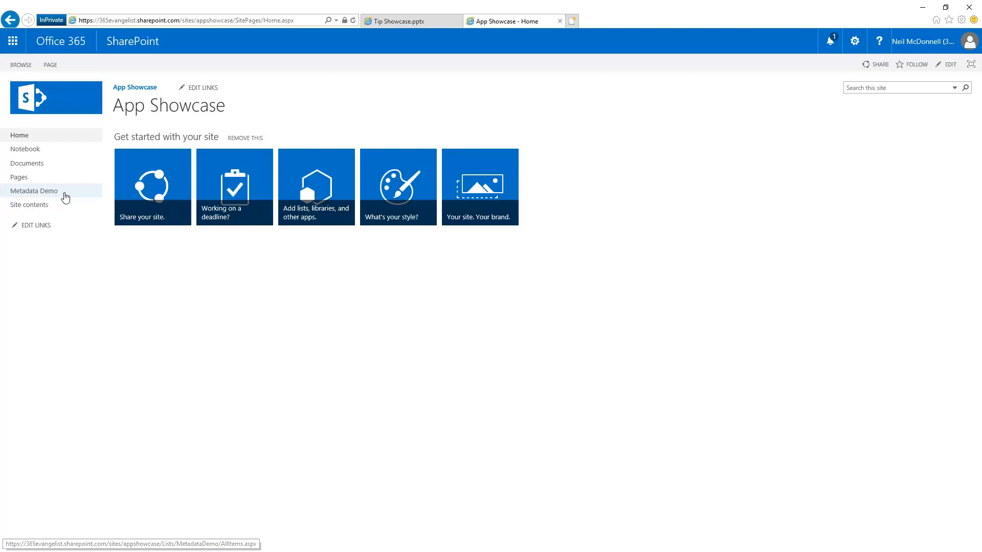
Open the Metadata Demo list's settings and review the columns defined in that list.
left_click(59, 195)
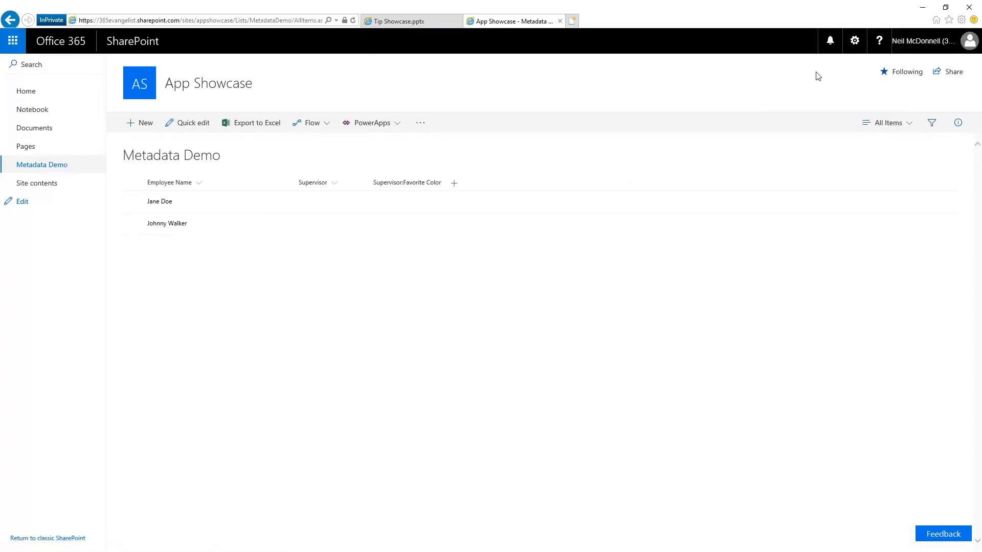
left_click(857, 46)
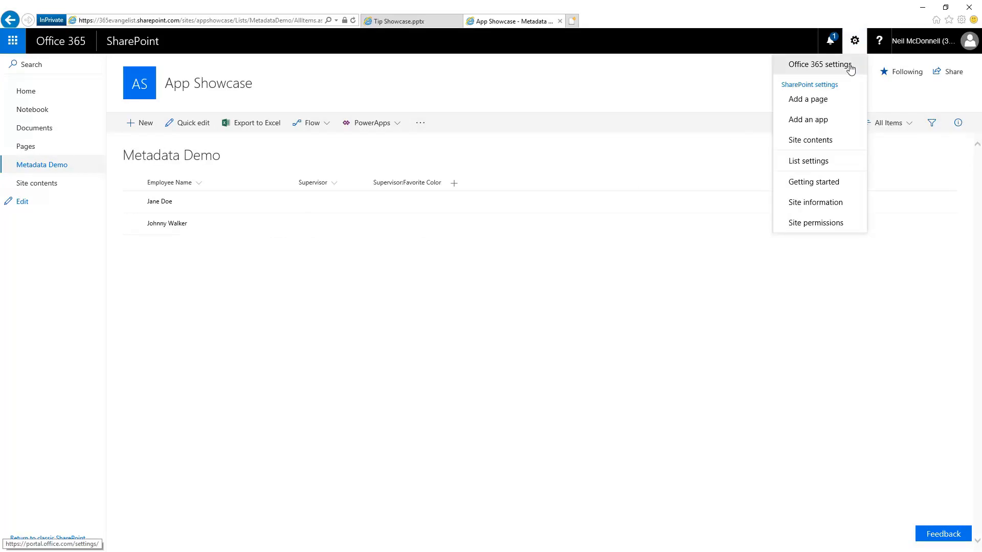
left_click(831, 161)
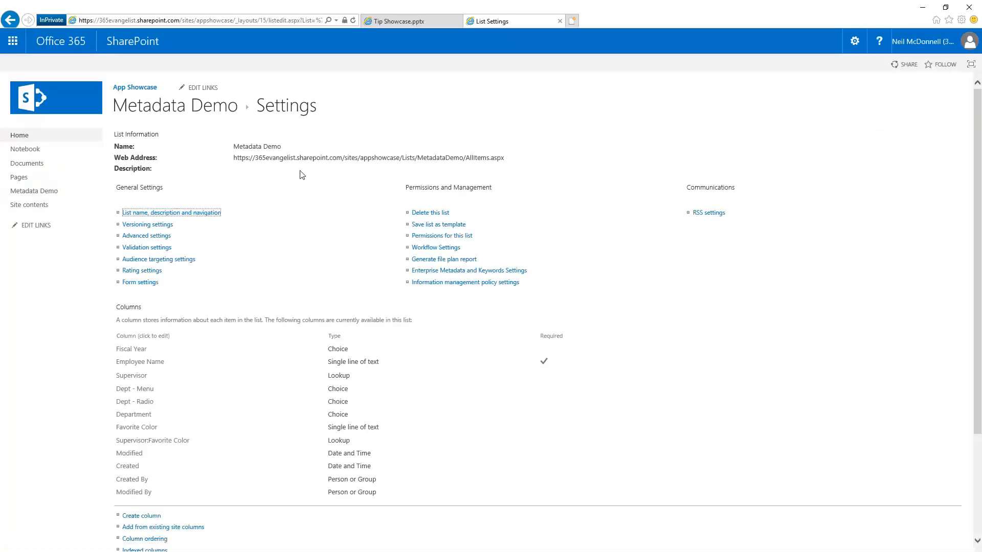
scroll(241, 312, "down", 3)
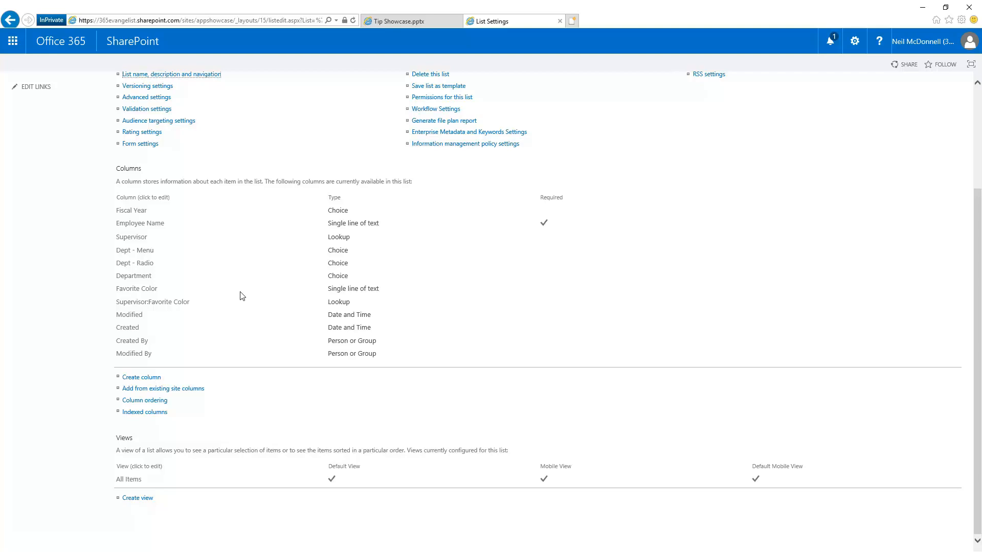
scroll(242, 294, "up", 3)
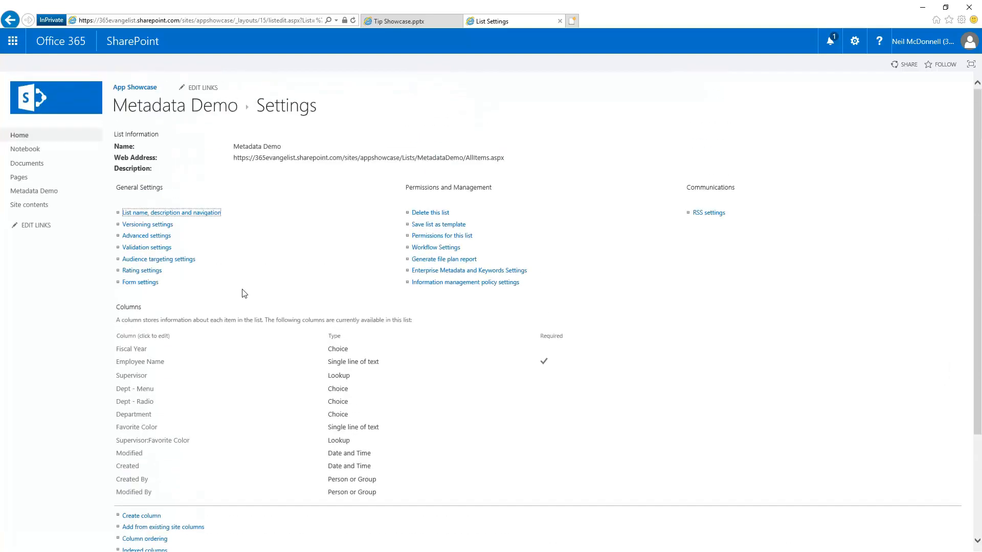
Open the Documents library's settings and review the columns available in that library.
left_click(33, 166)
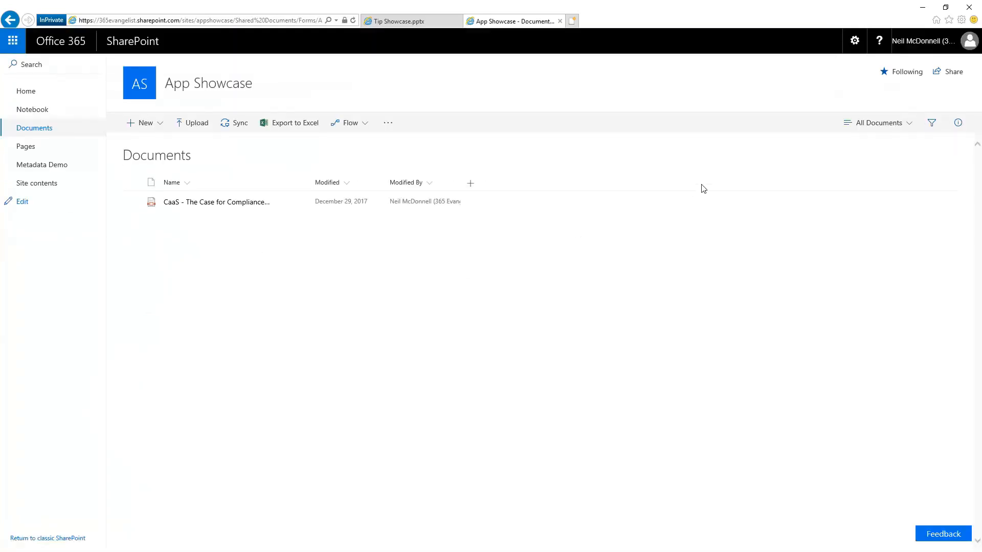
left_click(854, 40)
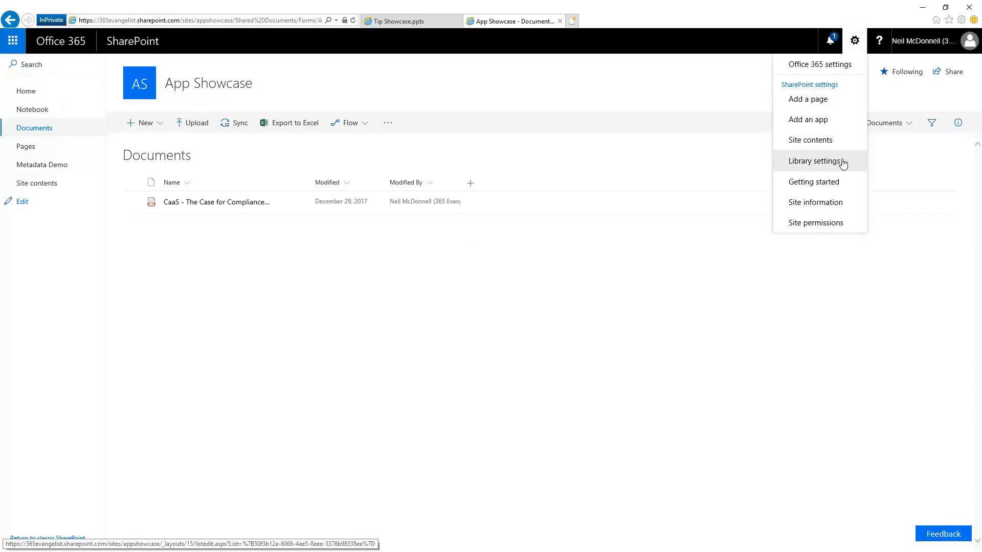
left_click(814, 161)
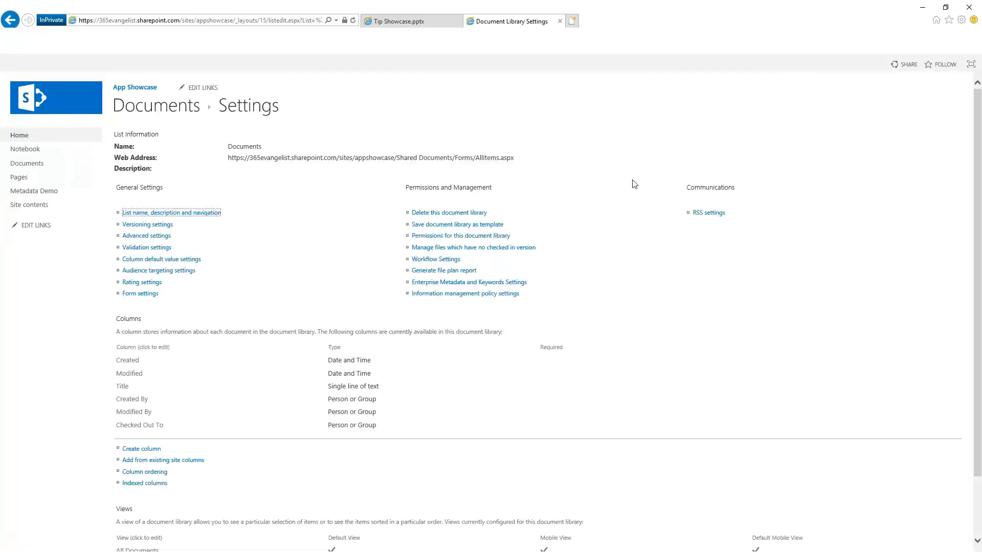
scroll(231, 318, "down", 2)
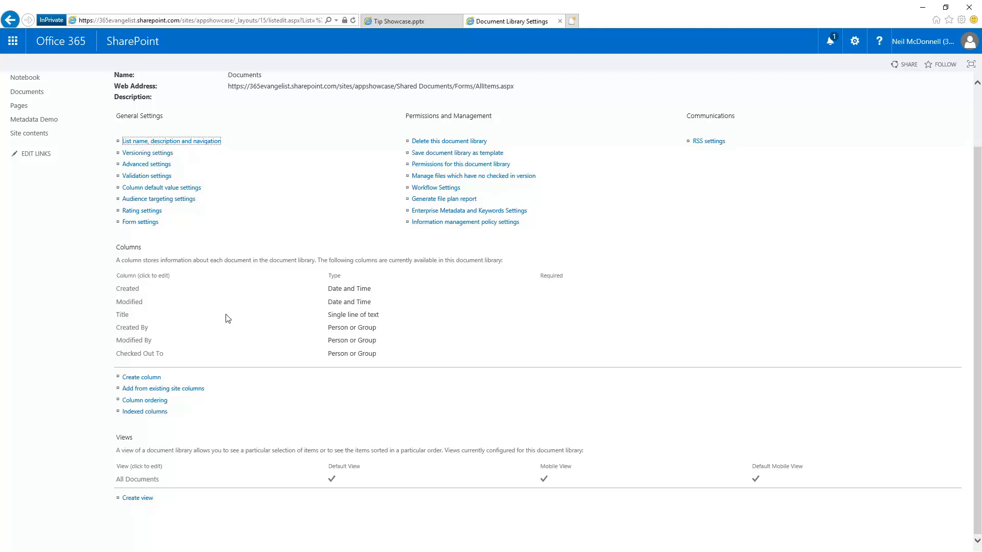
scroll(241, 314, "up", 2)
Return to the App Showcase home page and open the Site Columns gallery from the site settings.
left_click(19, 135)
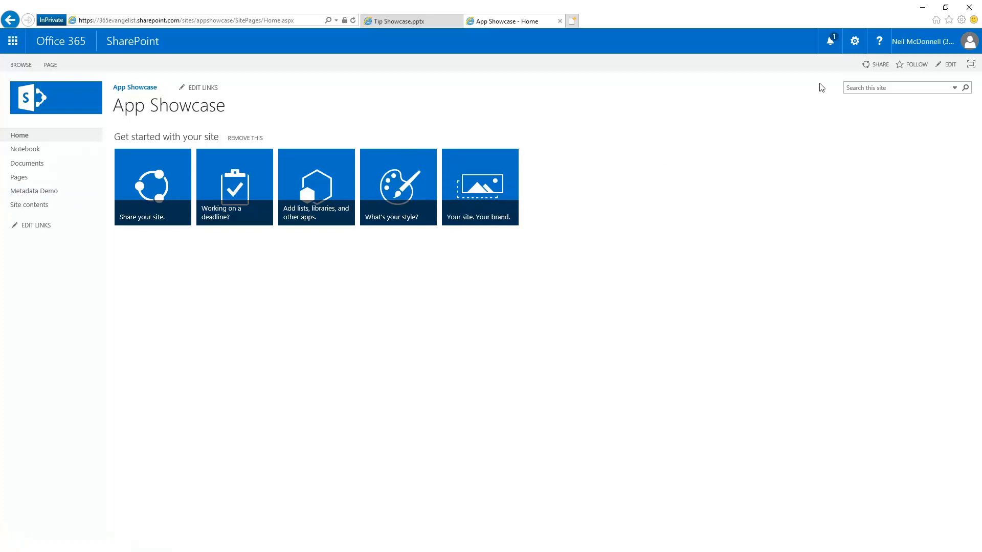
left_click(854, 41)
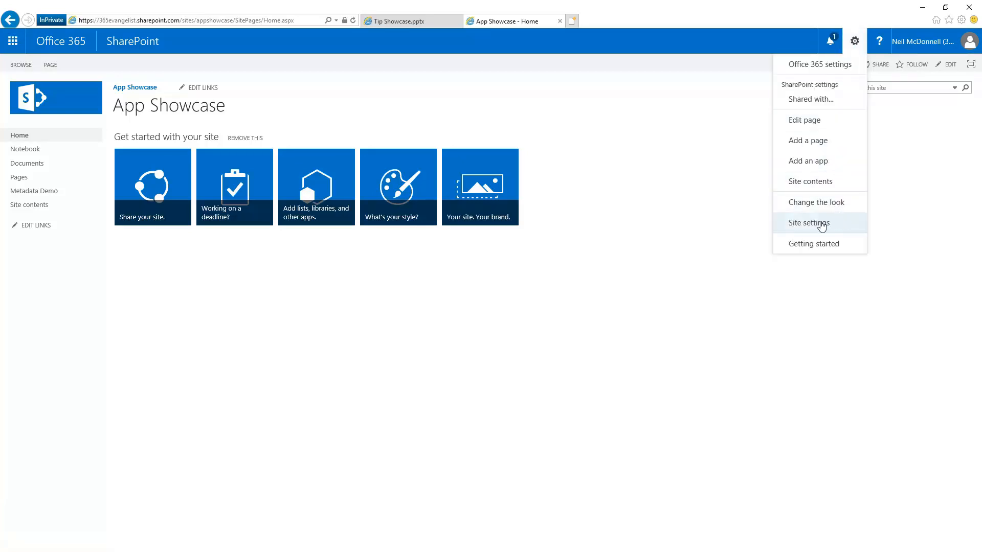
left_click(837, 223)
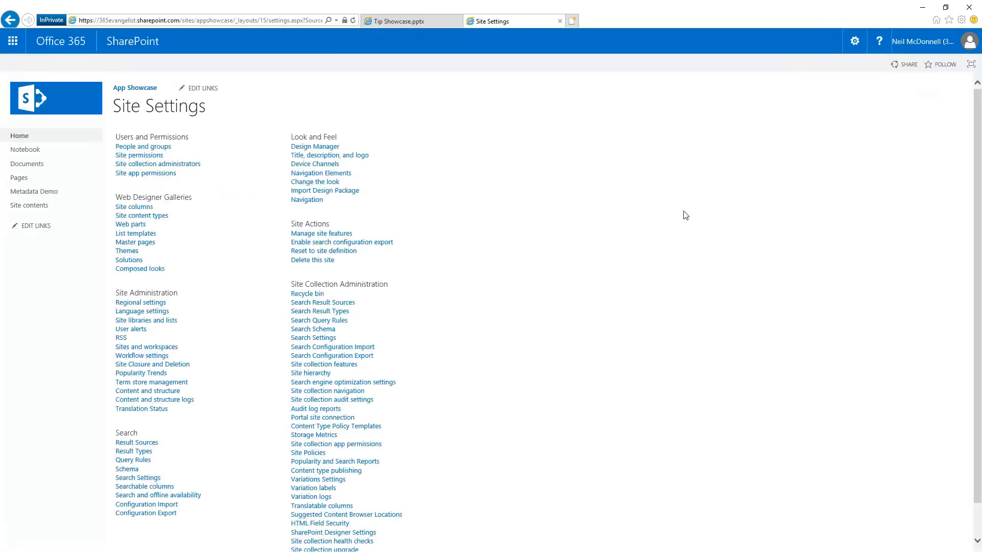
scroll(684, 213, "up", 5, "ctrl")
scroll(685, 216, "up", 1)
scroll(685, 216, "down", 1)
scroll(684, 216, "left", 5)
scroll(685, 216, "up", 2)
scroll(684, 216, "up", 1)
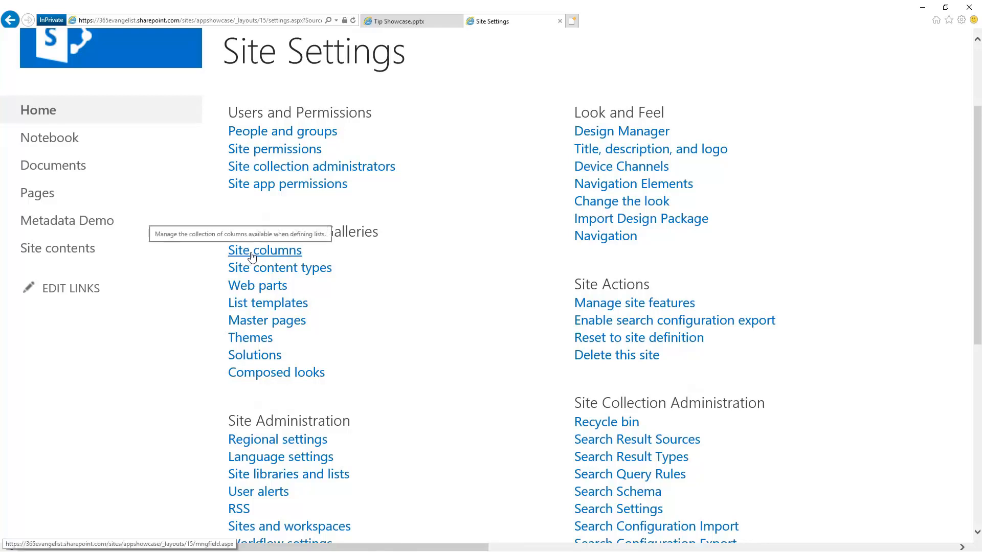
left_click(282, 253)
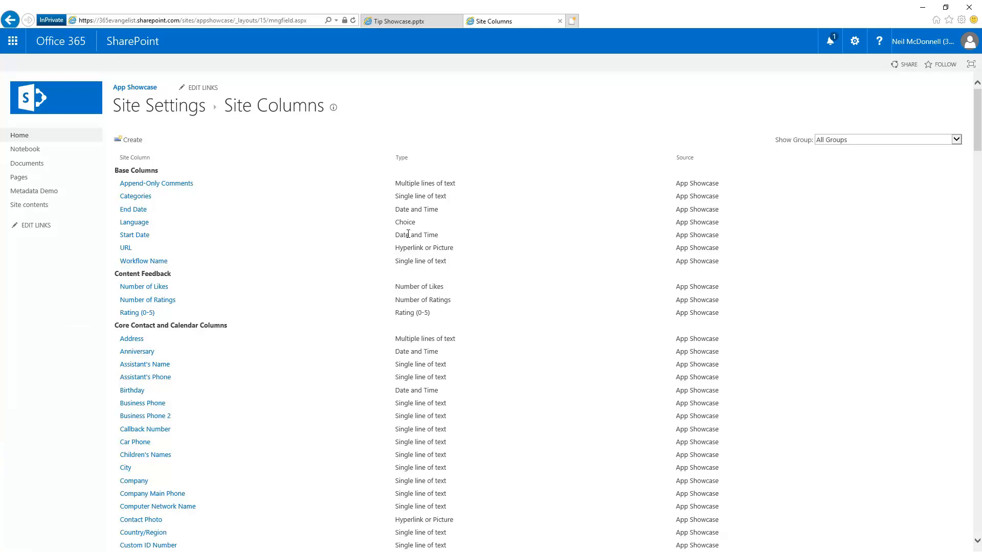
Start creating a site column named FY with the information type Choice (menu to choose from).
left_click(136, 142)
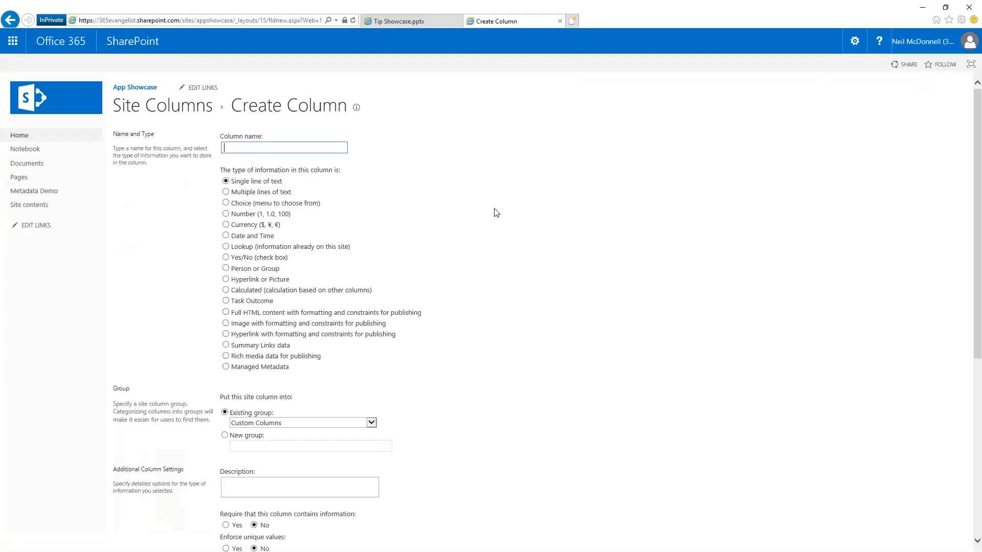
scroll(494, 211, "up", 4, "ctrl")
scroll(491, 286, "down", 1)
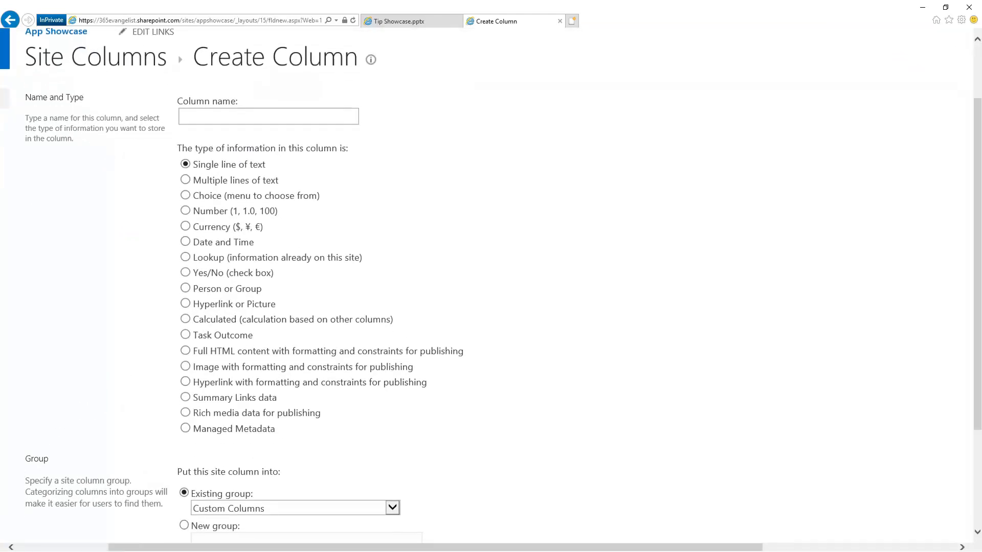
scroll(490, 286, "left", 3)
scroll(491, 286, "up", 1)
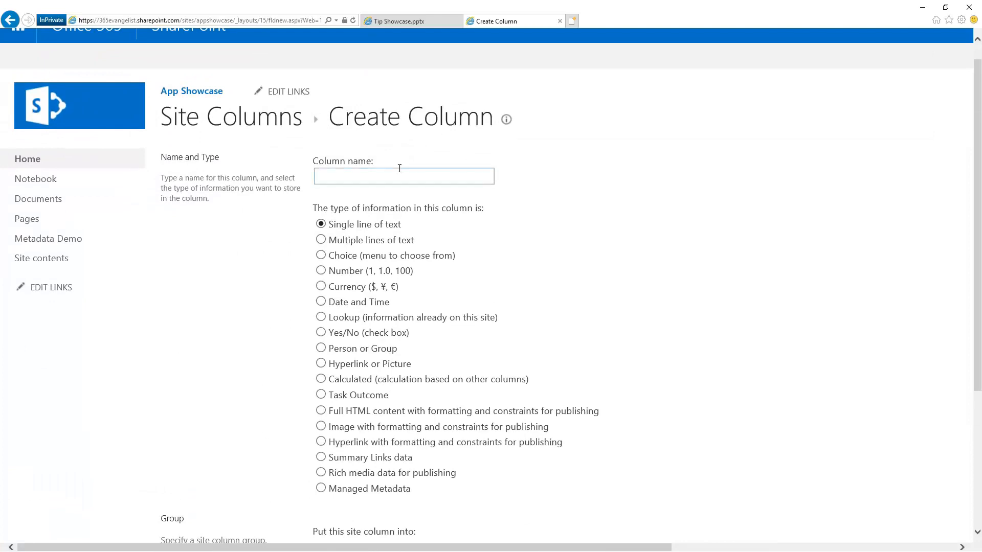
type("FY")
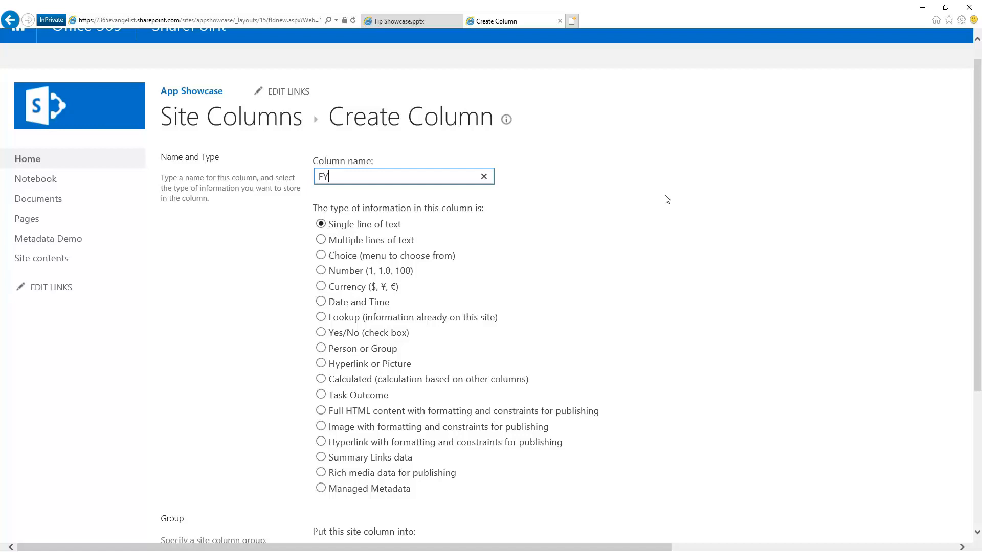
left_click(321, 256)
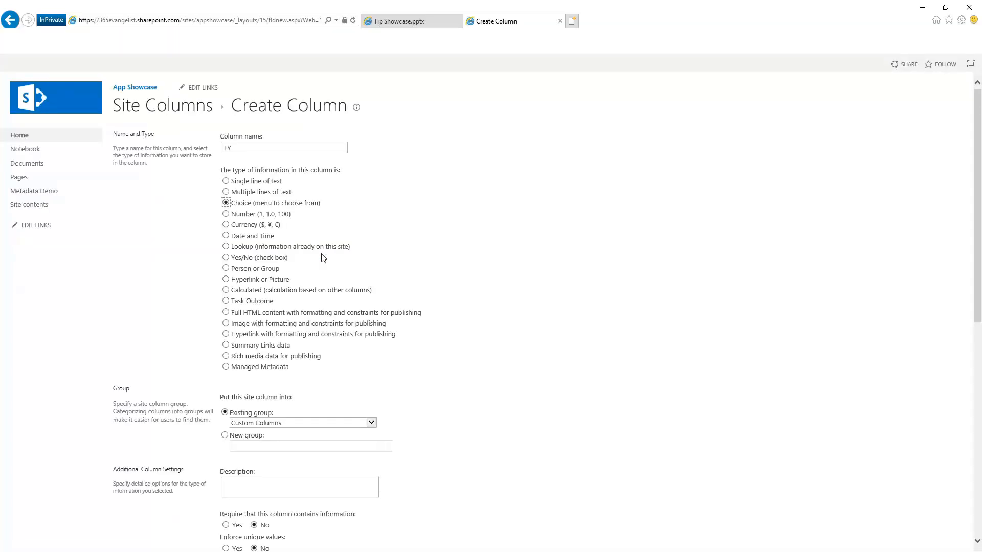
Put the FY site column into a new group named A Test Group.
scroll(469, 287, "up", 5)
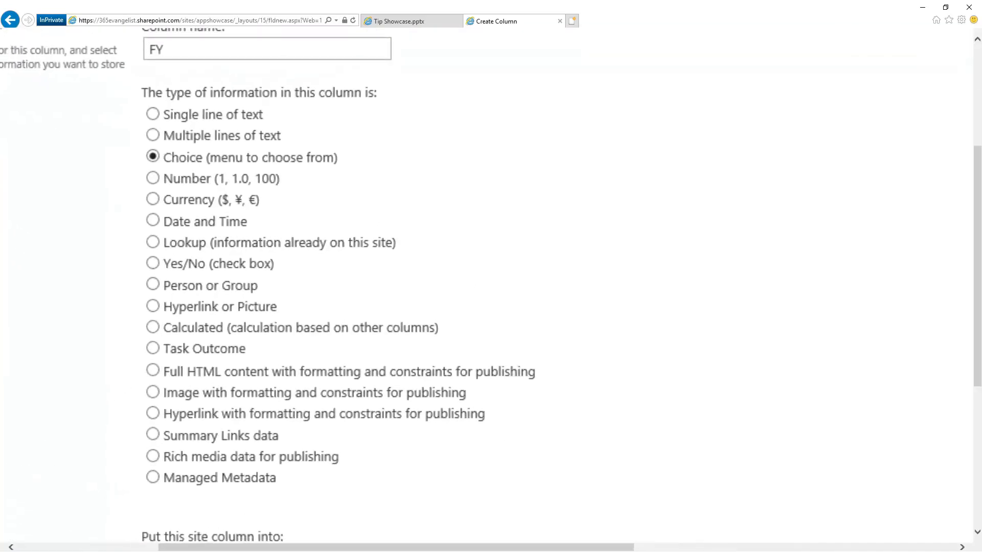
scroll(468, 285, "up", 2)
scroll(467, 285, "left", 3)
scroll(383, 228, "down", 6)
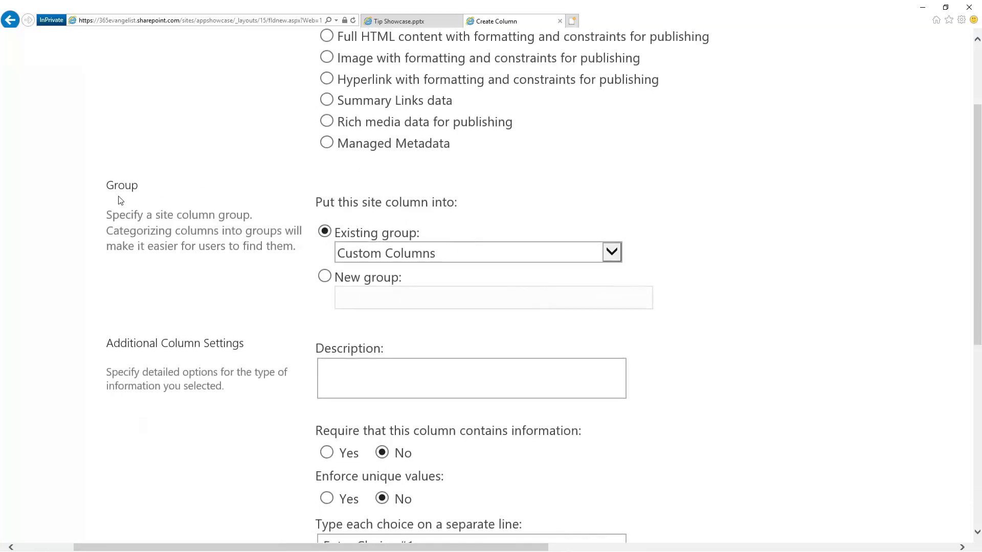
left_click(325, 276)
left_click(367, 295)
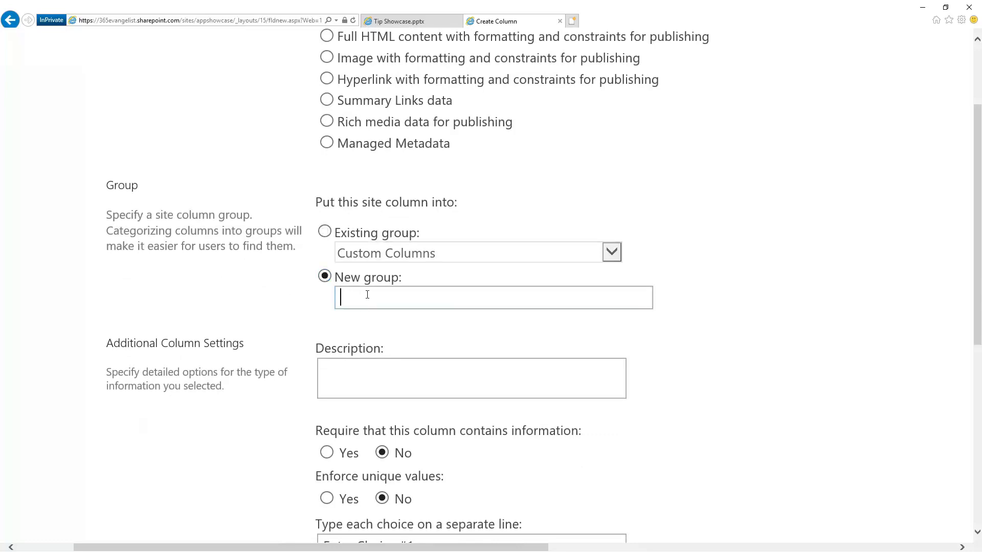
type("A Test Group")
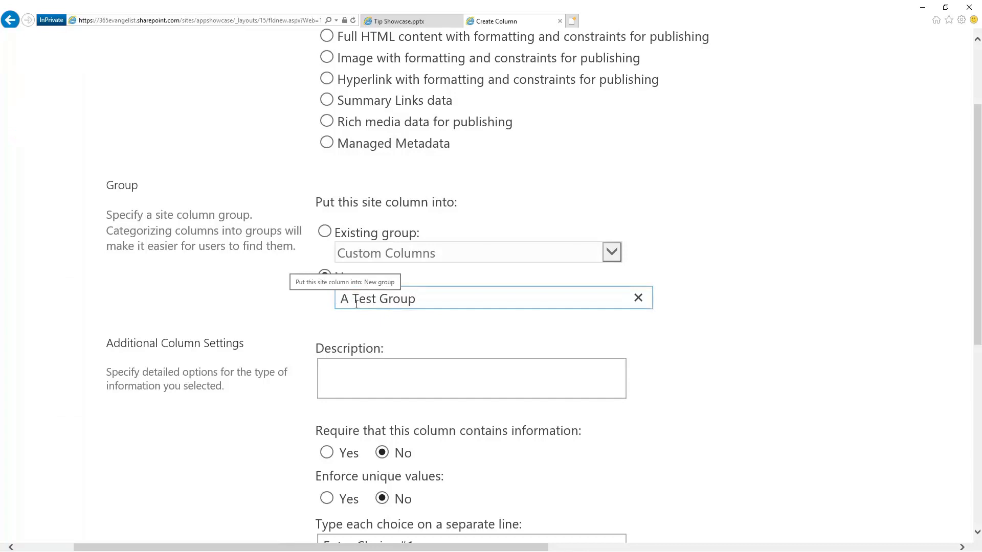
Replace the placeholder choices of the FY column with 2017, 2018 and 2019, each on its own line.
scroll(702, 342, "down", 3)
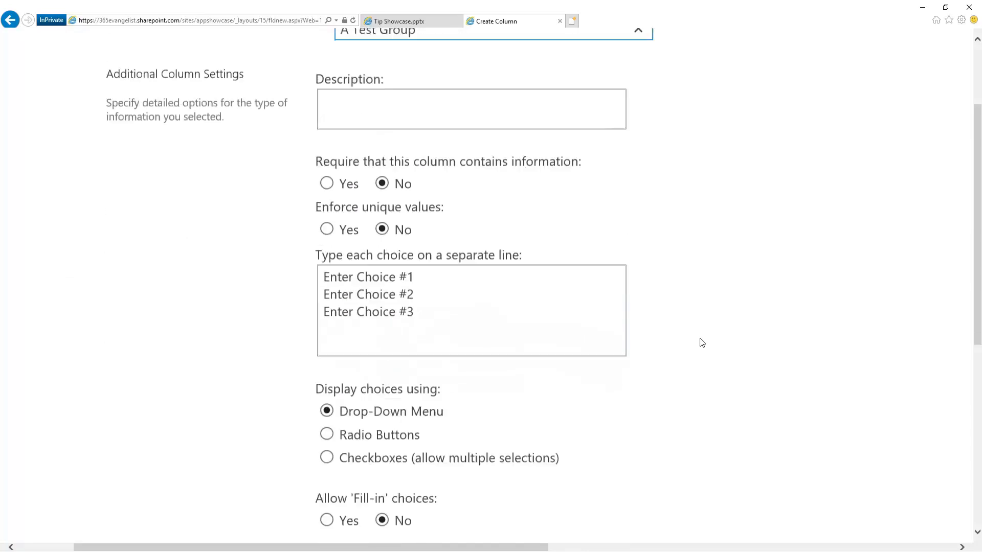
scroll(702, 342, "down", 3)
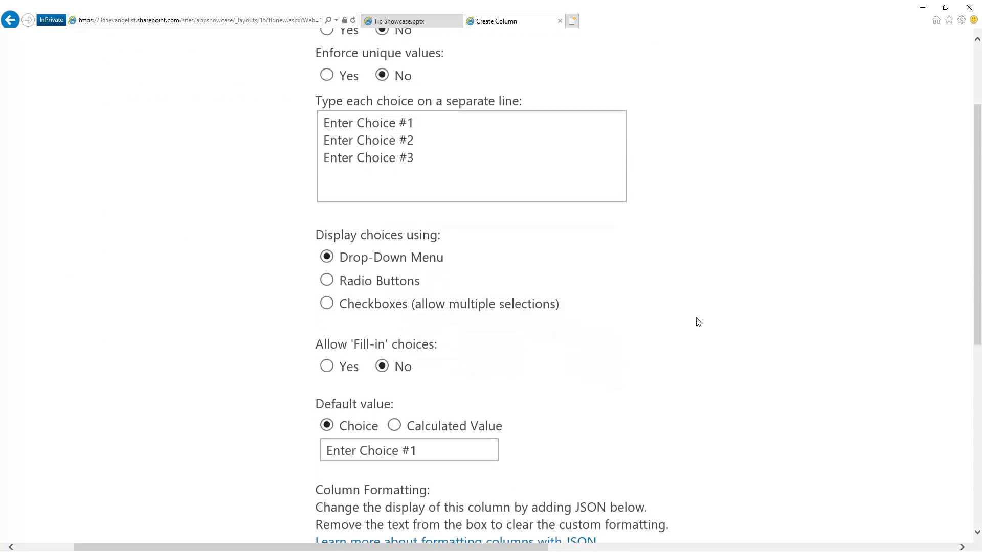
key("ctrl+0")
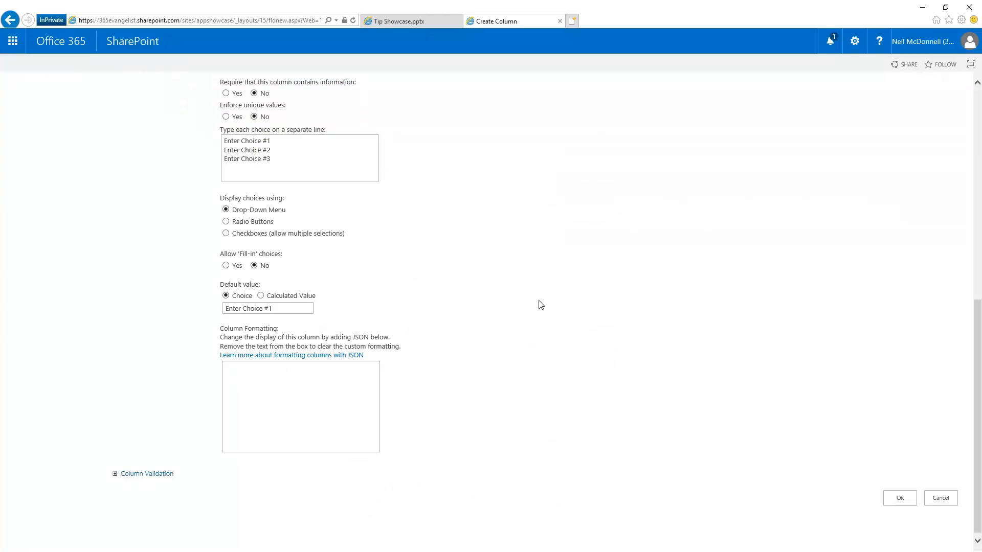
left_click_drag(263, 153, 221, 137)
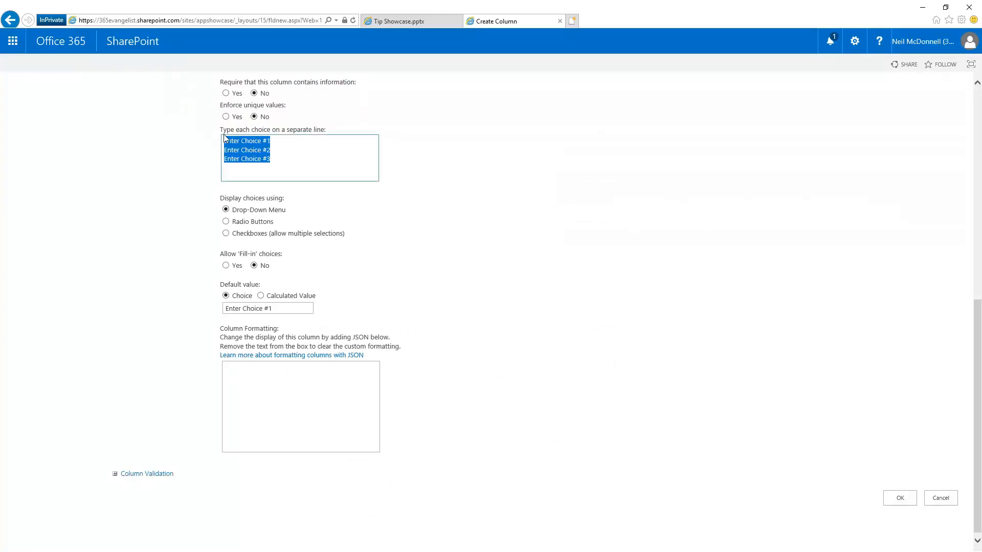
type("Q1")
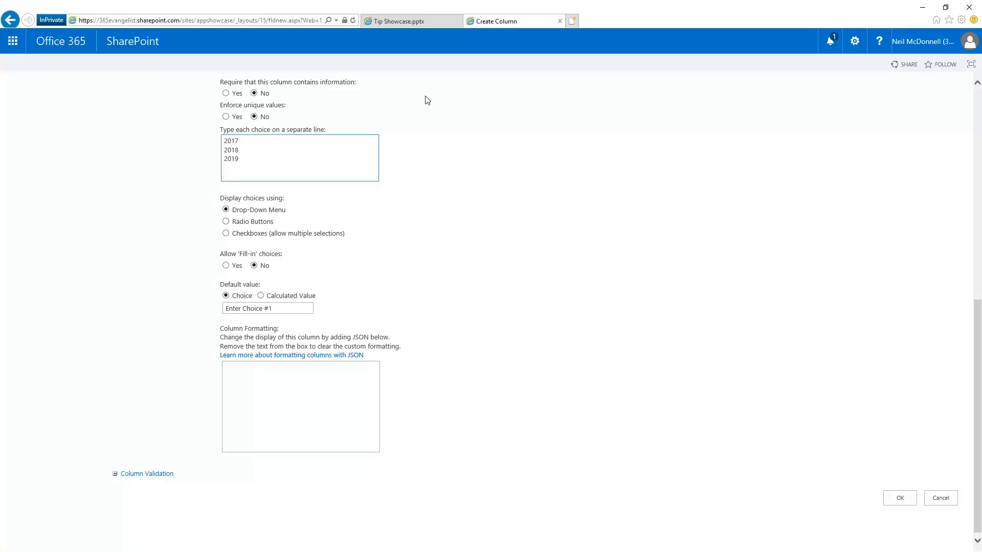
key("Tab")
Clear the FY column's default value and save the new site column.
left_click_drag(248, 308, 207, 309)
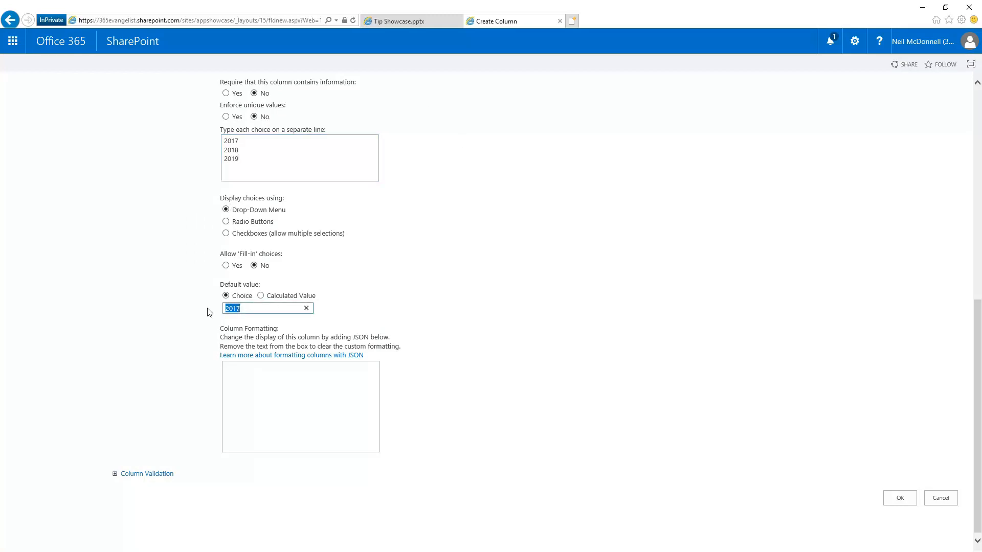
key("BackSpace")
left_click(893, 502)
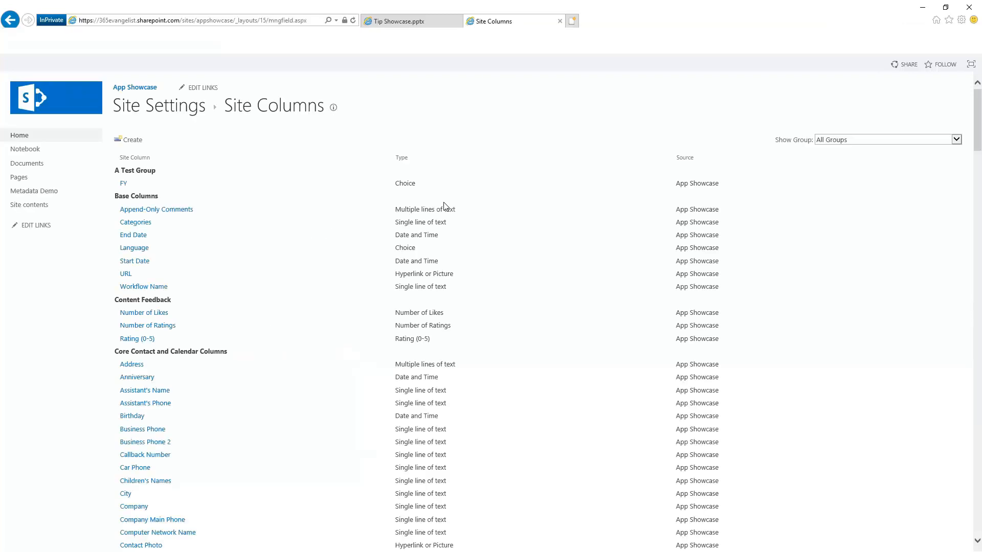
Go to the Metadata Demo list from the Site Columns page and open its list settings.
scroll(444, 207, "up", 5)
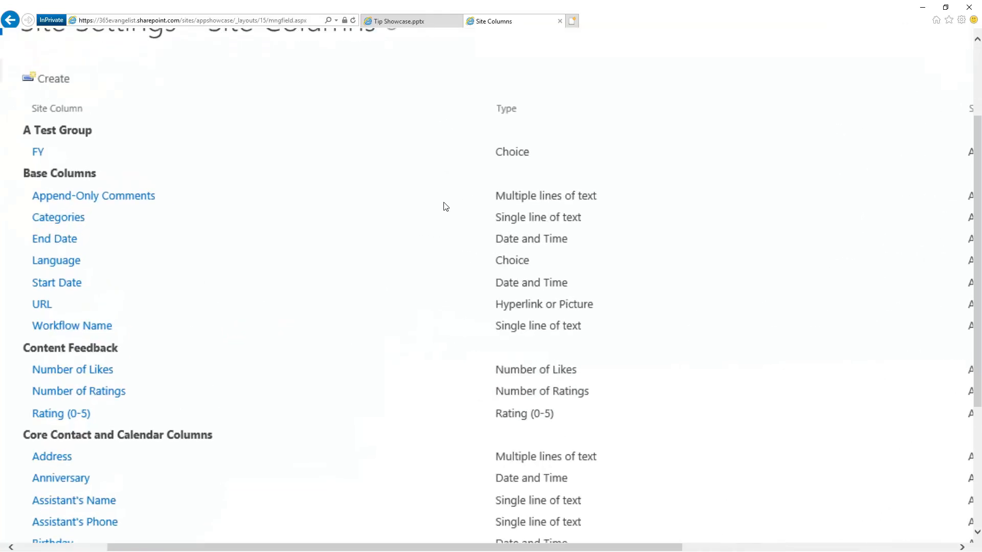
scroll(444, 206, "left", 2)
scroll(490, 283, "left", 2)
scroll(490, 283, "up", 3)
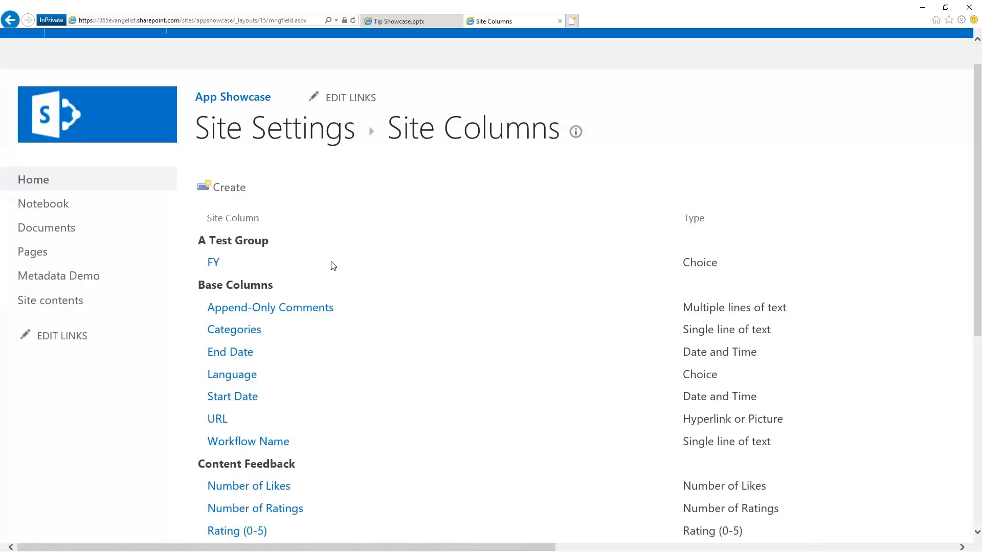
left_click(76, 278)
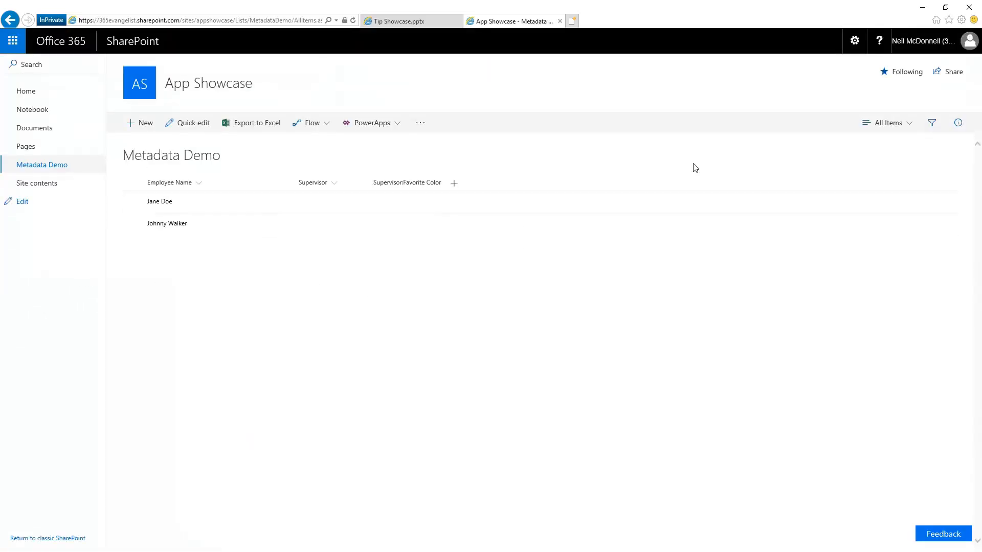
left_click(852, 43)
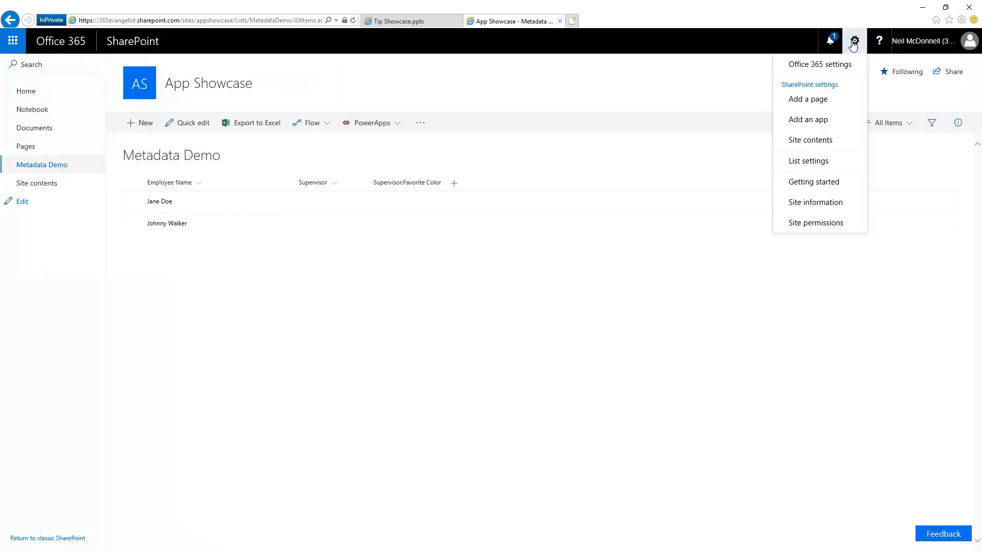
left_click(831, 163)
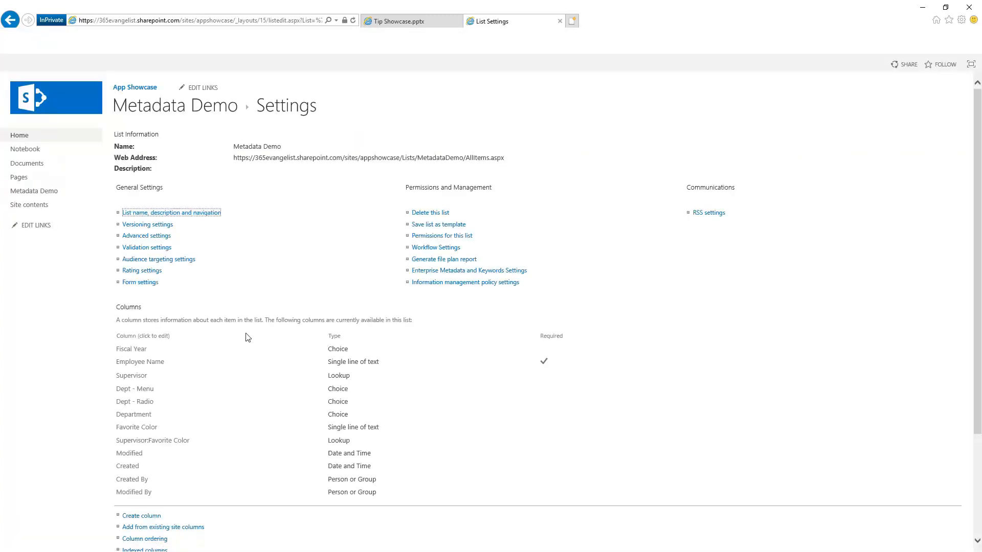
Start adding columns to the Metadata Demo list from the existing site columns.
scroll(242, 364, "up", 4)
scroll(242, 364, "down", 2)
scroll(491, 286, "up", 1)
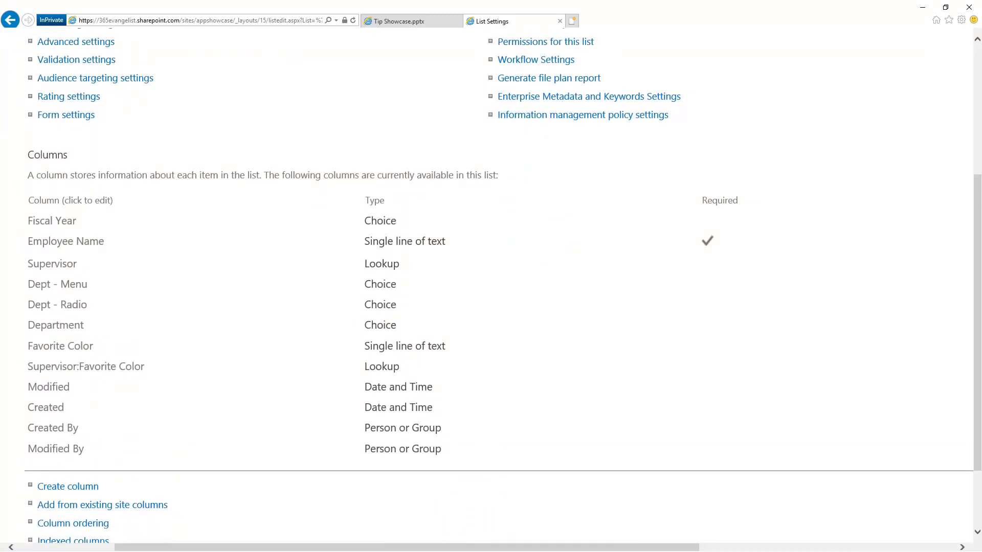
scroll(491, 286, "left", 3)
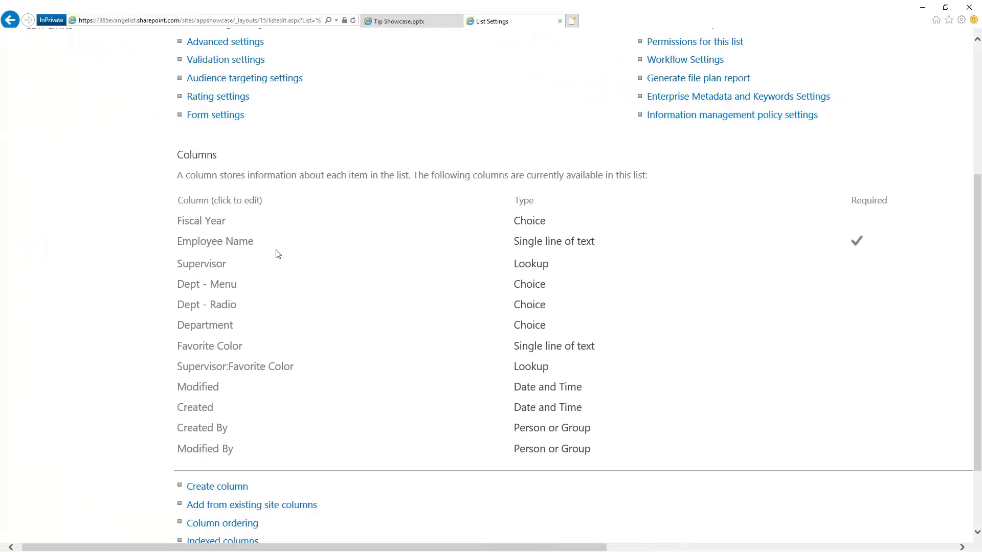
scroll(329, 258, "down", 2)
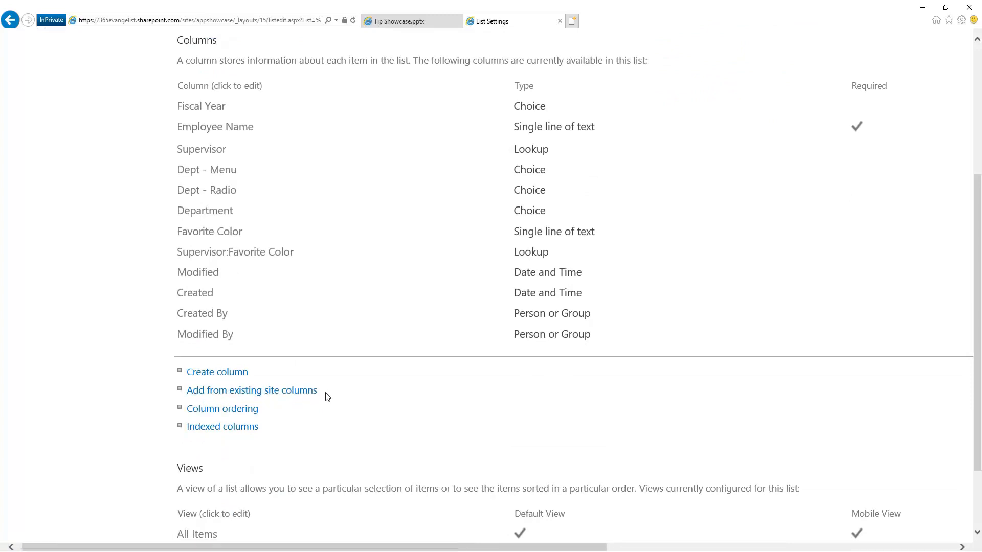
left_click(301, 391)
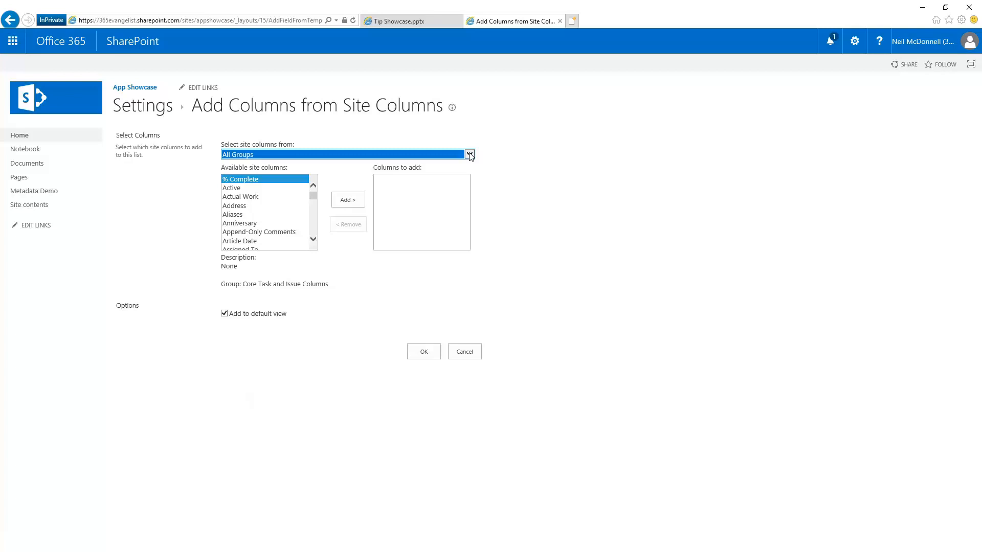
Filter the site columns to A Test Group and add the FY column to the Metadata Demo list and its default view.
scroll(470, 155, "up", 5)
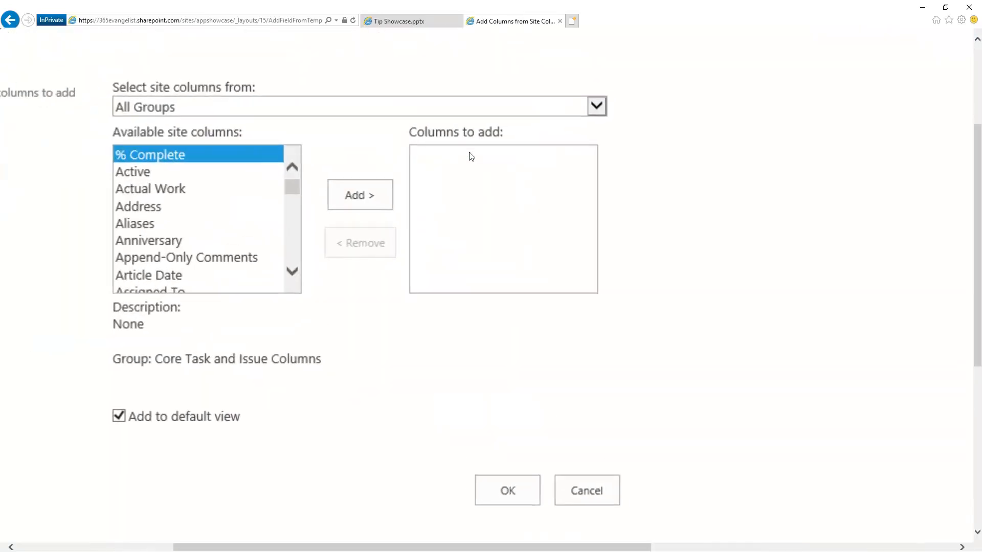
scroll(470, 155, "left", 2)
scroll(470, 156, "left", 2)
scroll(470, 156, "down", 1)
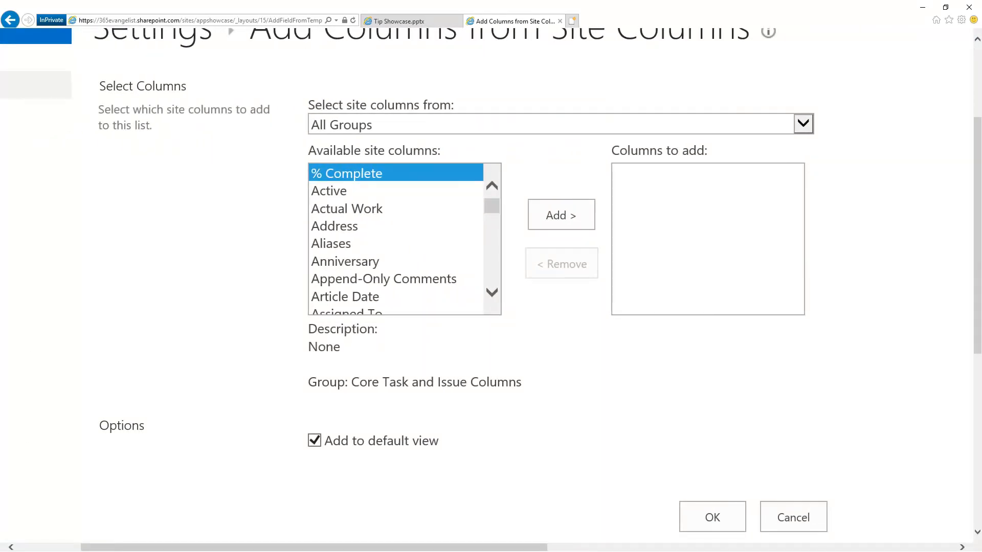
left_click(804, 130)
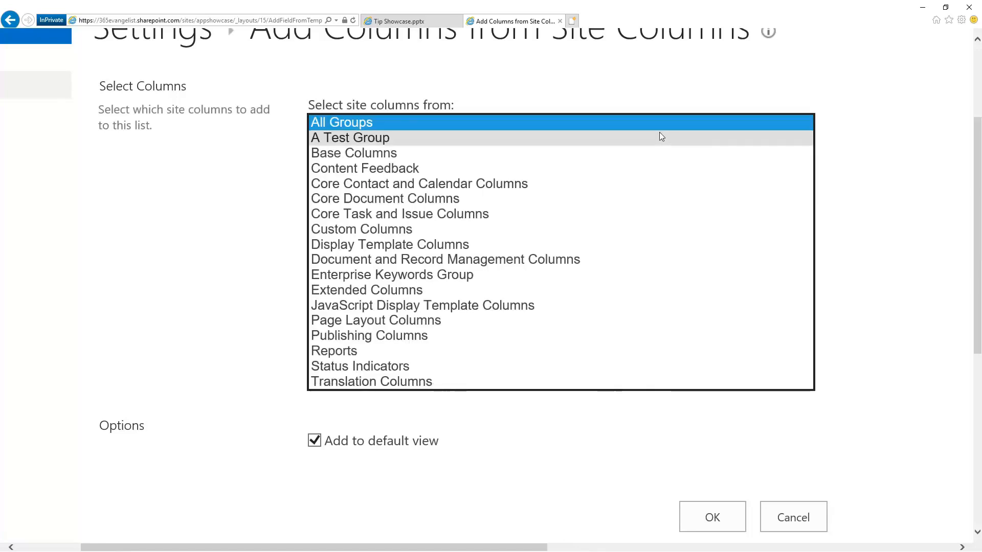
left_click(368, 138)
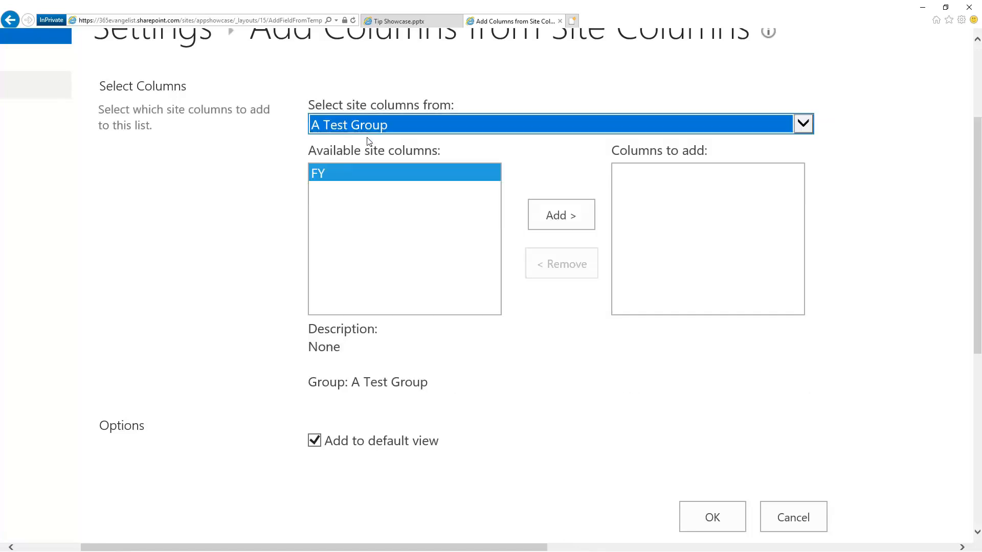
left_click(373, 172)
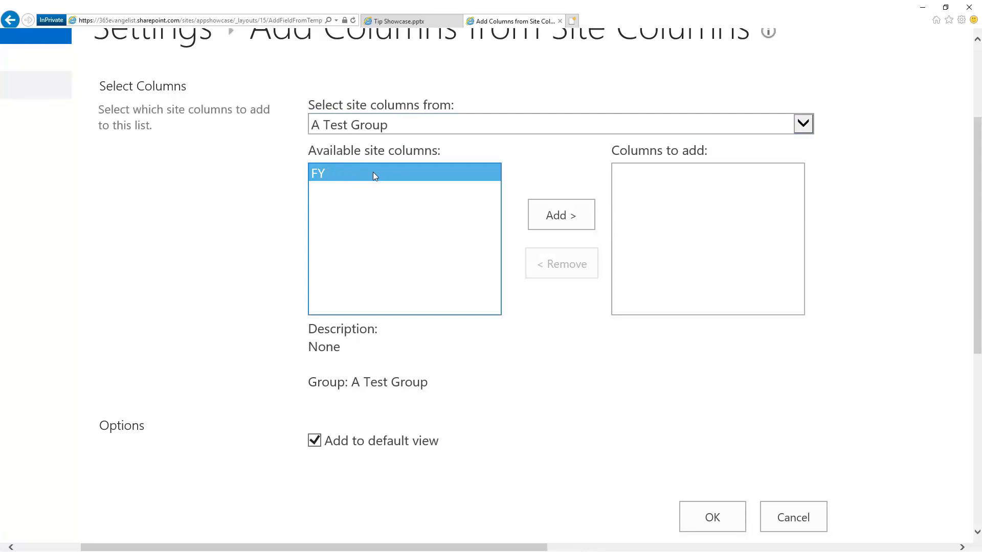
left_click(567, 215)
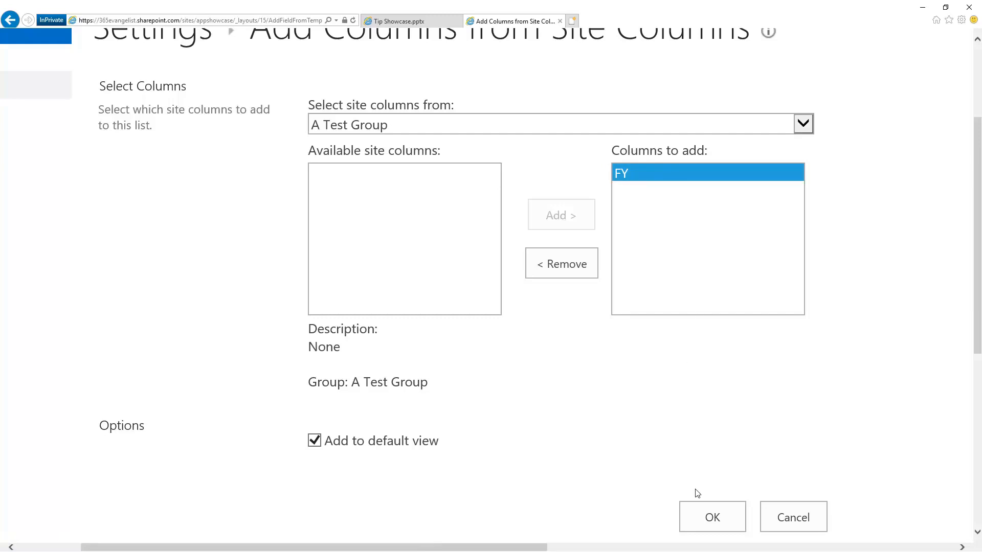
left_click(706, 517)
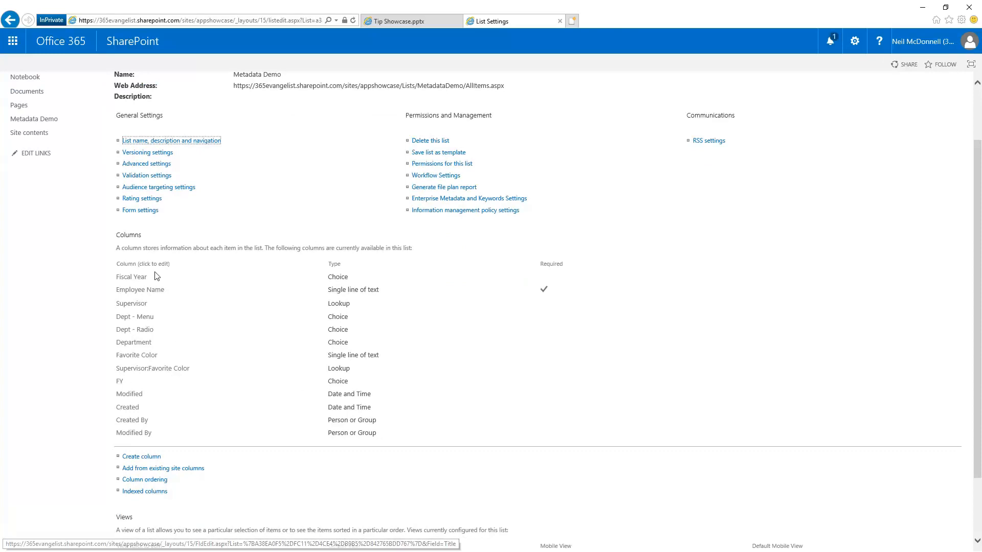
Change the Metadata Demo column ordering so FY takes position 1, and save the order.
left_click(156, 480)
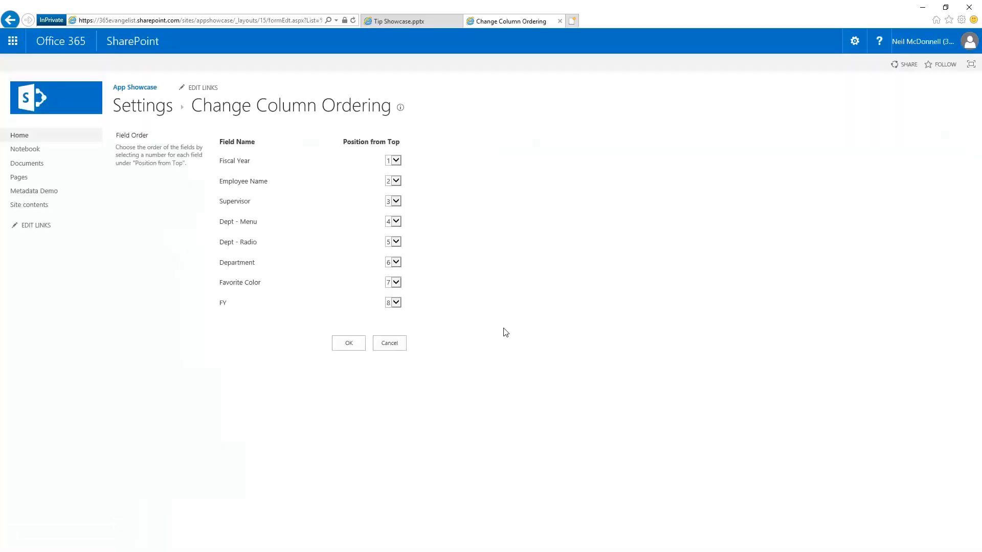
left_click(402, 305)
left_click(394, 249)
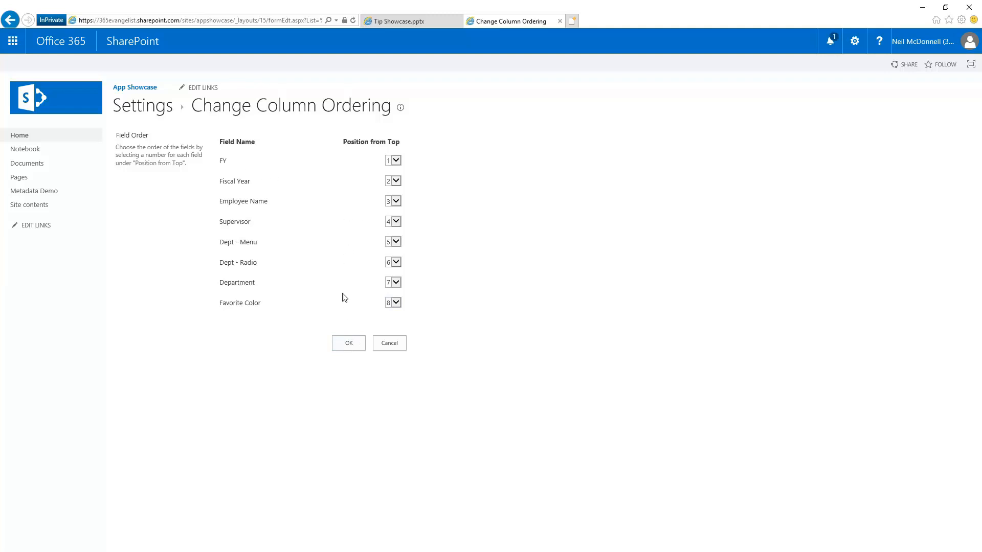
left_click(344, 347)
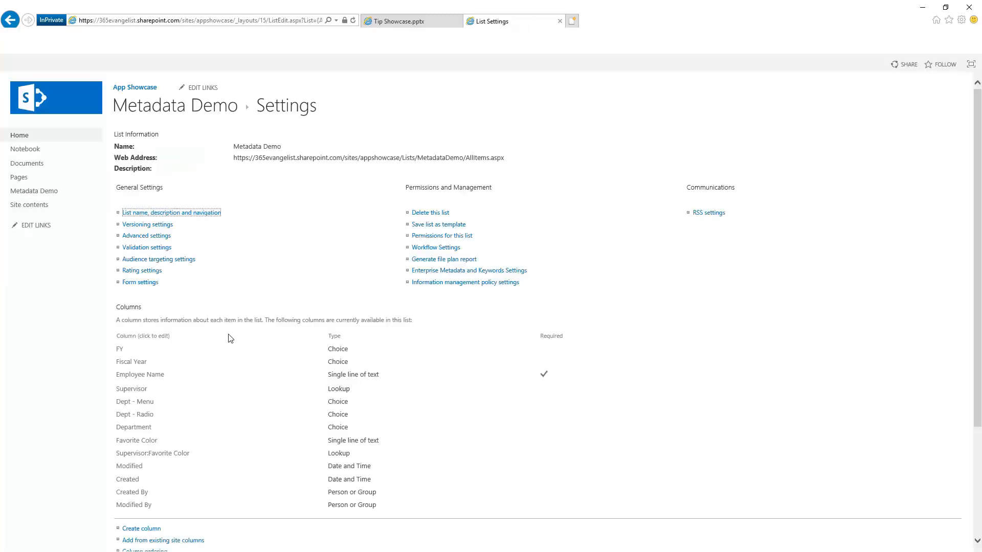
Try out the FY choices in a new Metadata Demo item by selecting 2018, and discard the item.
left_click(156, 111)
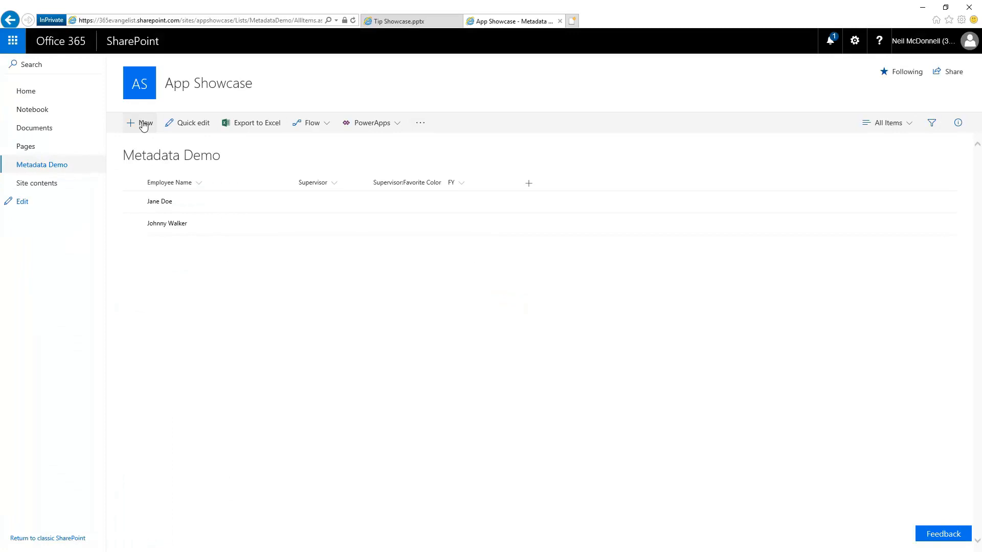
left_click(143, 126)
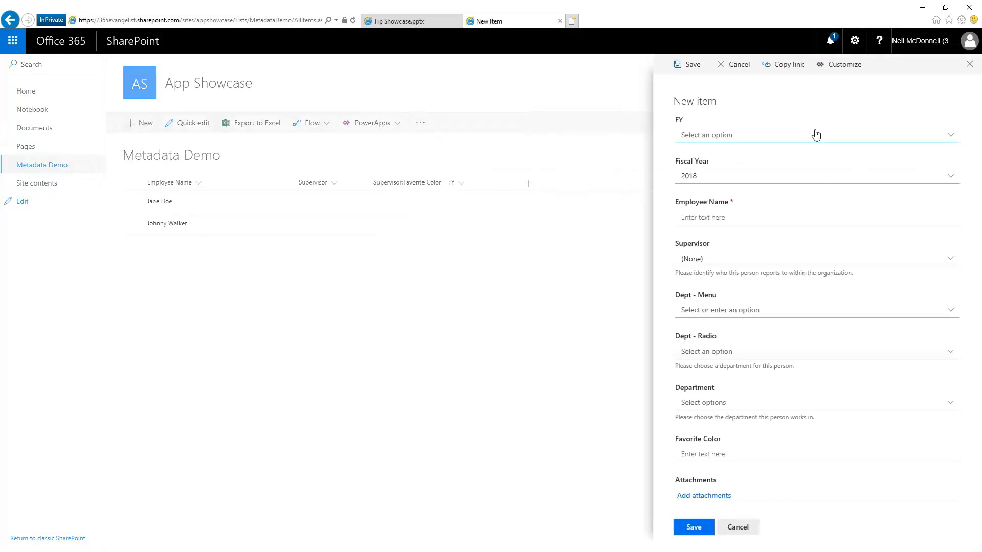
left_click(949, 137)
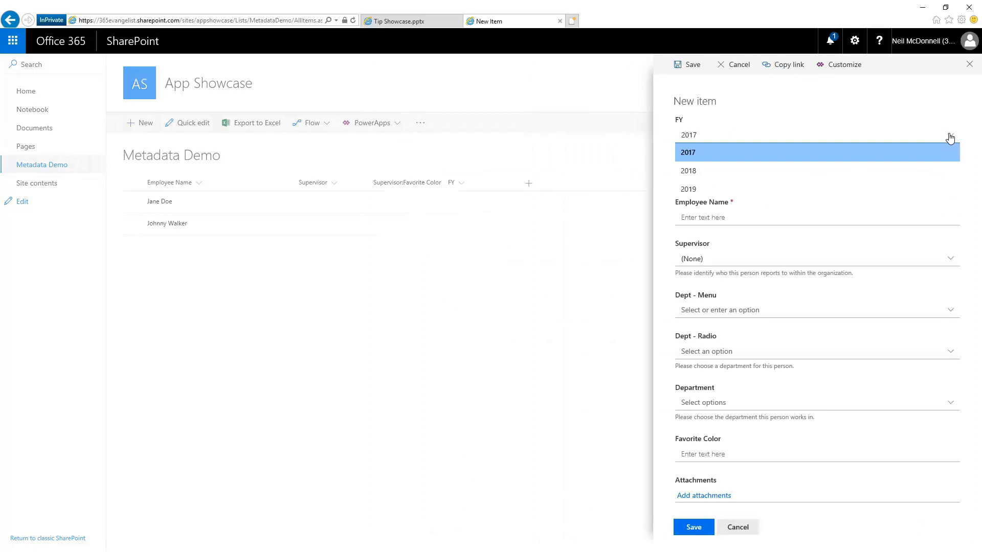
left_click(764, 178)
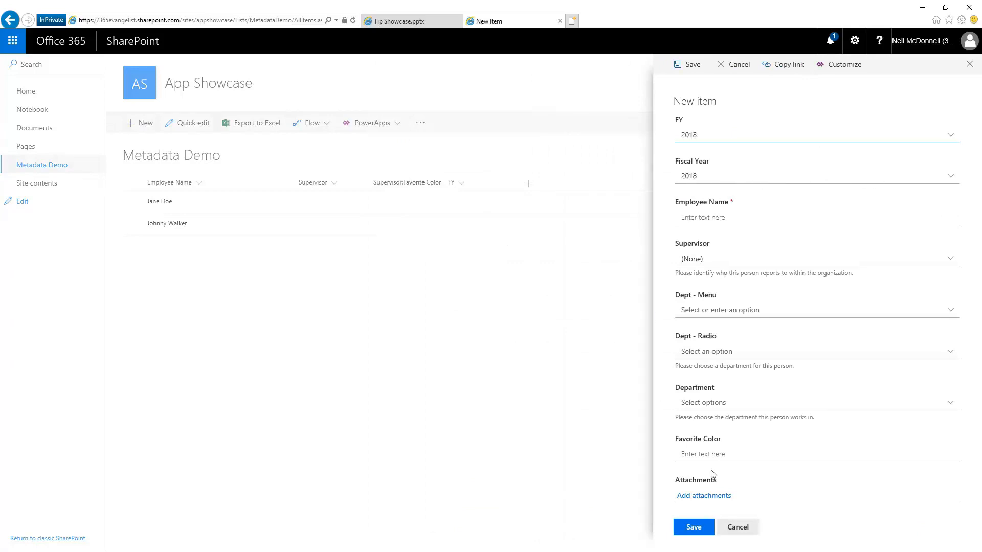
left_click(739, 527)
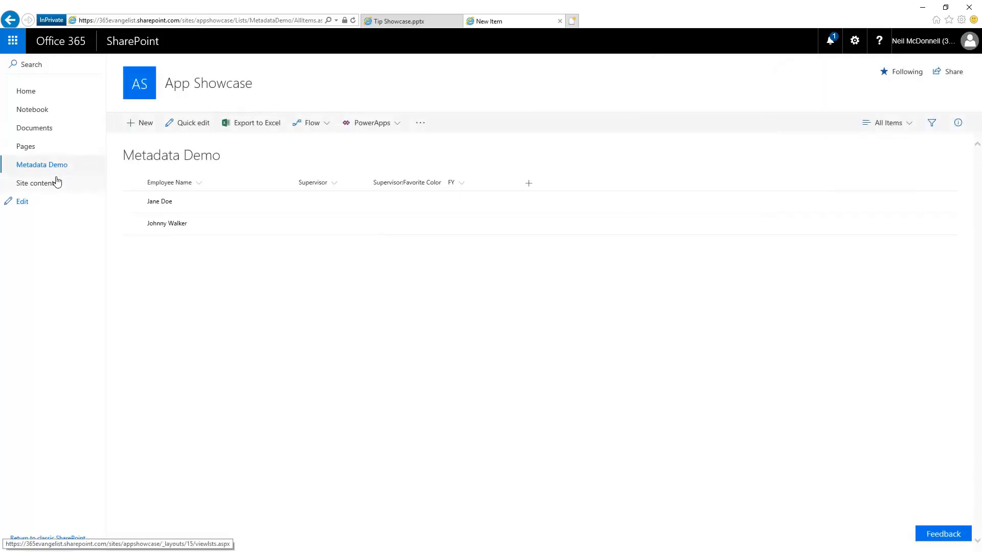
Go to the Documents library and open its library settings.
left_click(44, 134)
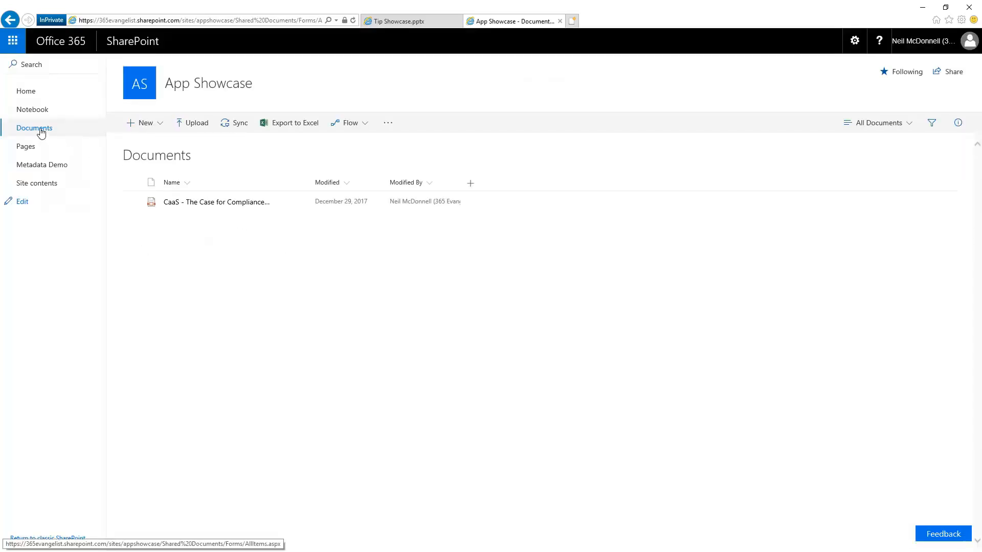
left_click(854, 40)
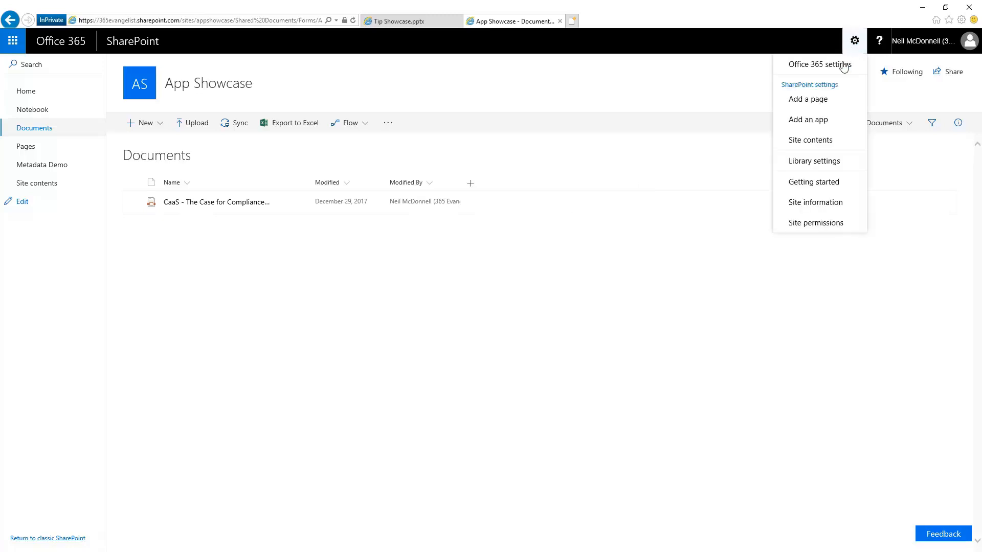
left_click(834, 163)
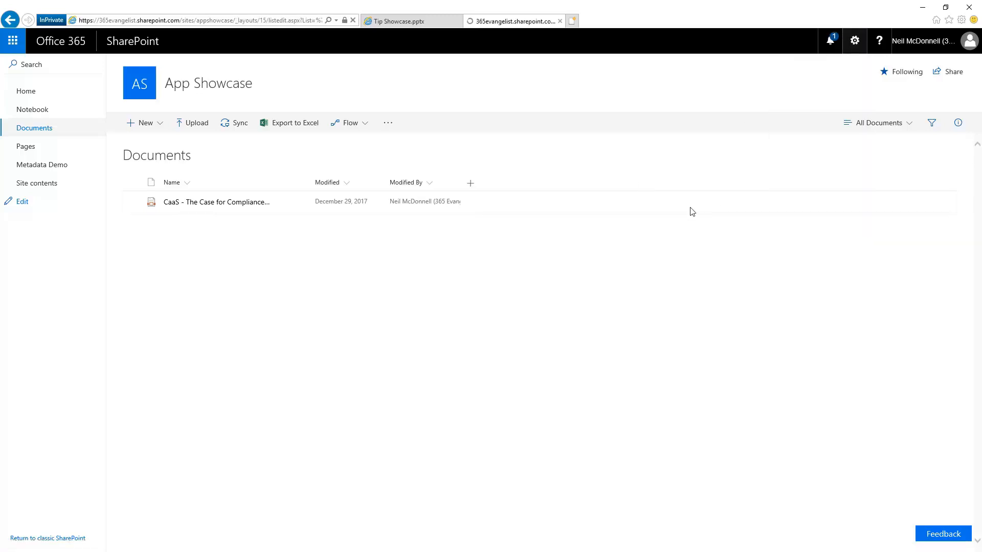
Add the existing FY site column from A Test Group to the Documents library and its default view.
scroll(205, 302, "down", 2)
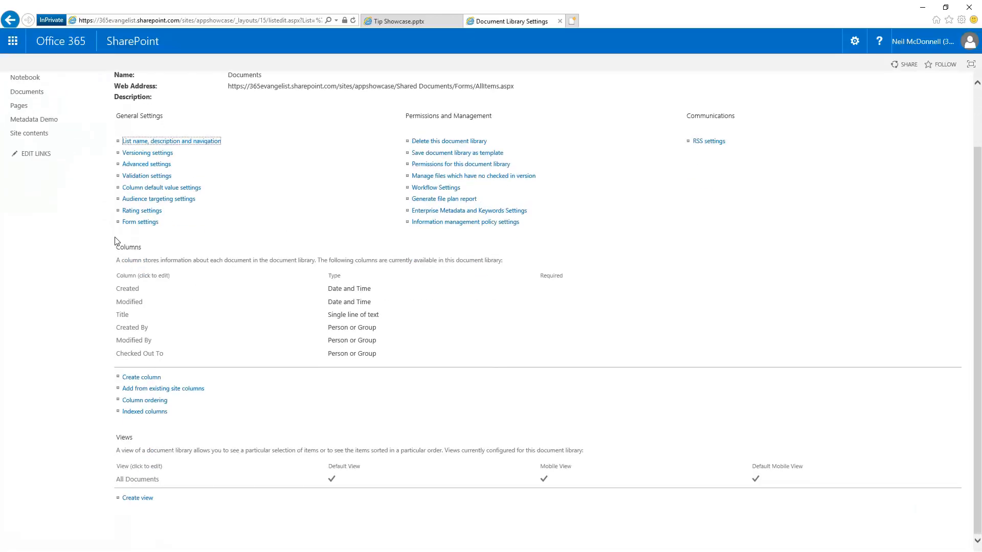
scroll(239, 317, "up", 5)
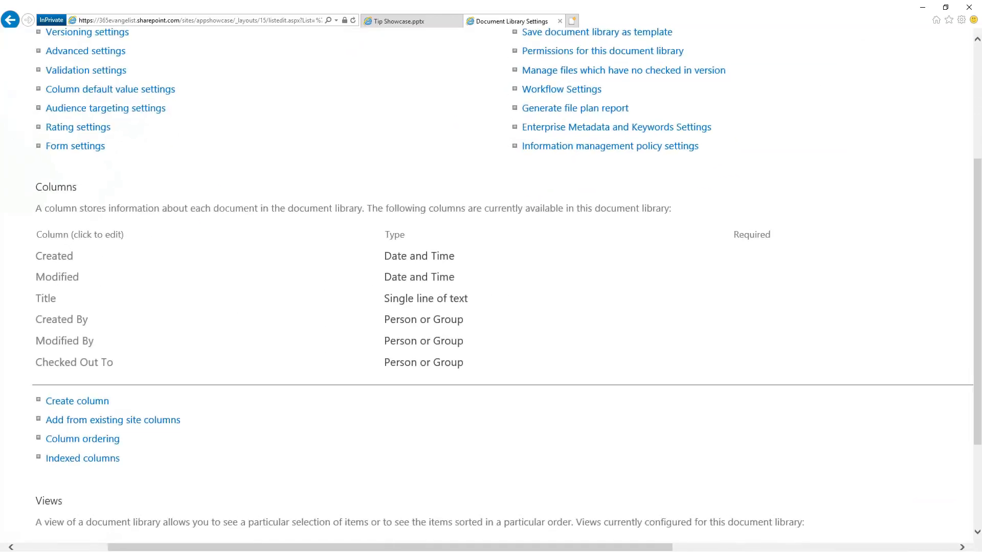
scroll(239, 317, "left", 3)
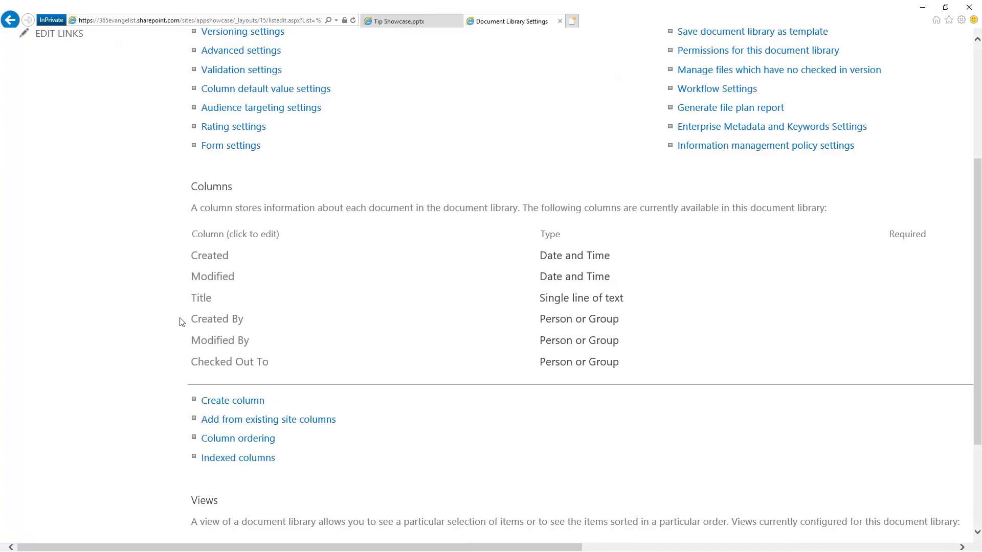
scroll(184, 321, "down", 2)
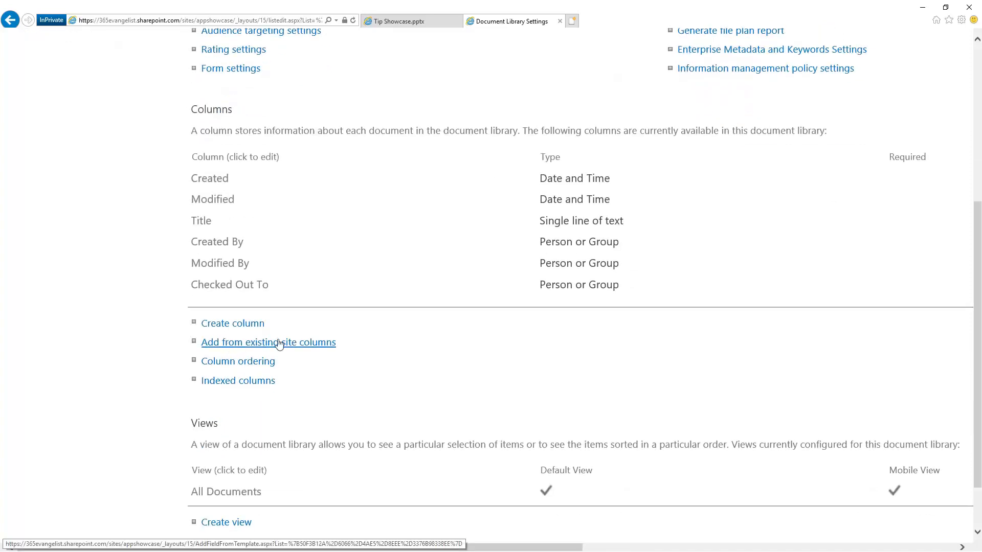
left_click(294, 346)
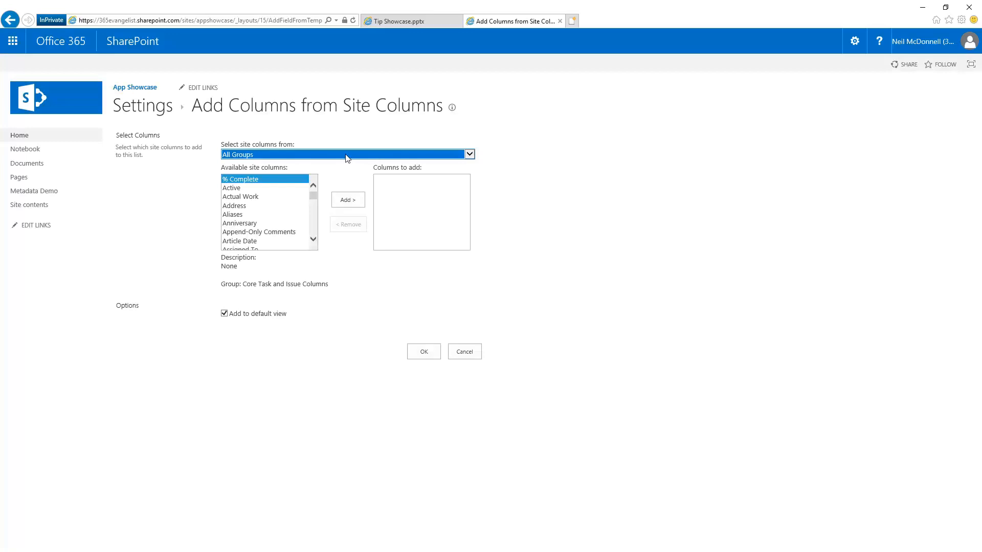
left_click(347, 155)
left_click(321, 162)
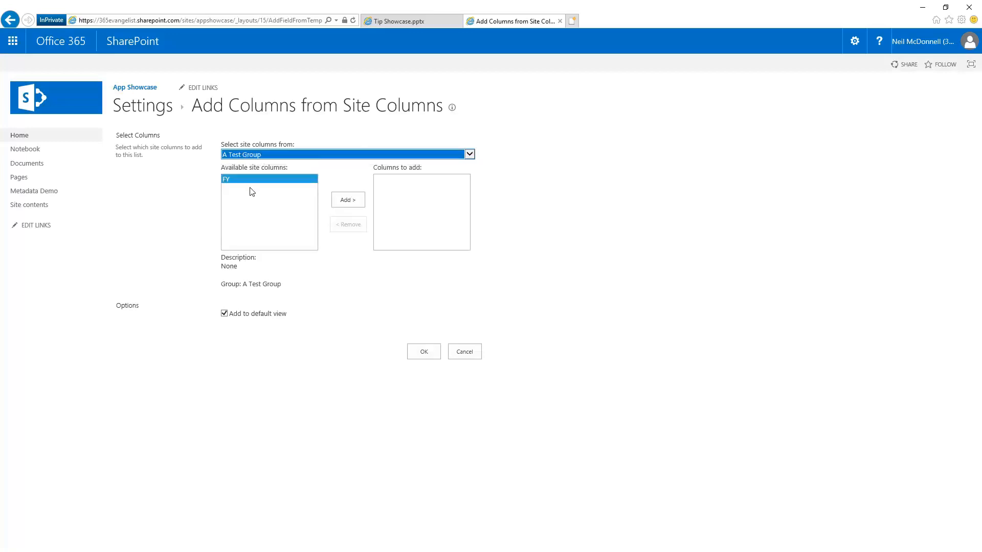
scroll(372, 315, "up", 3)
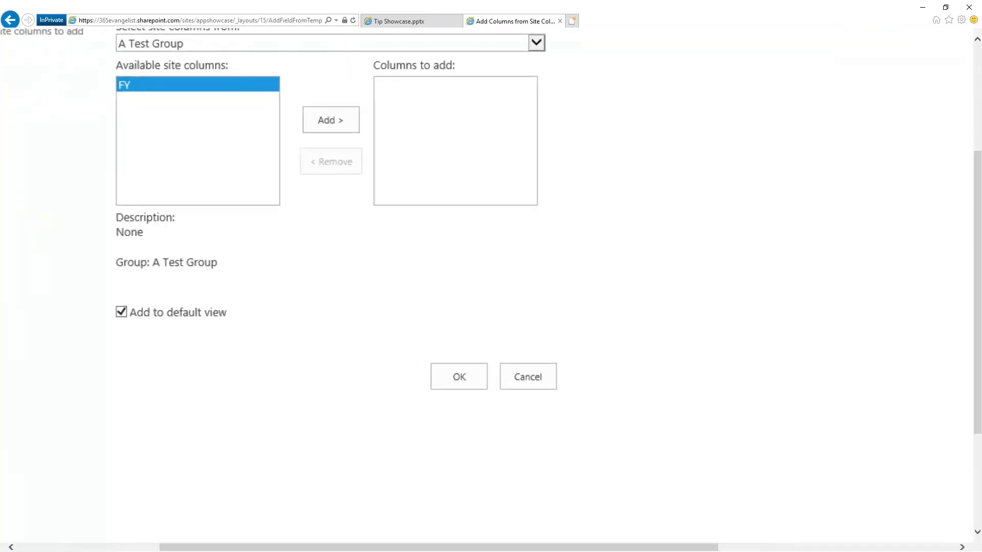
left_click(314, 120)
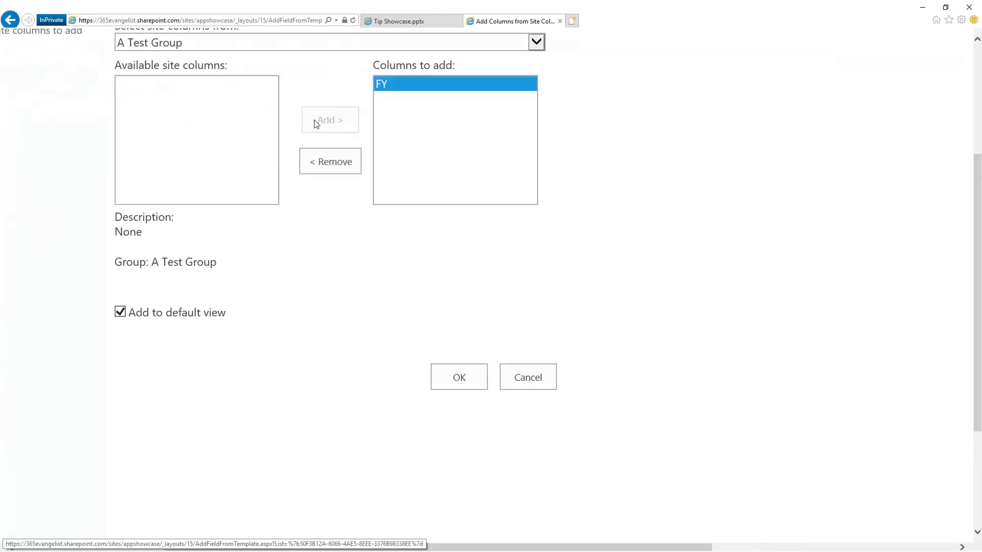
left_click(454, 378)
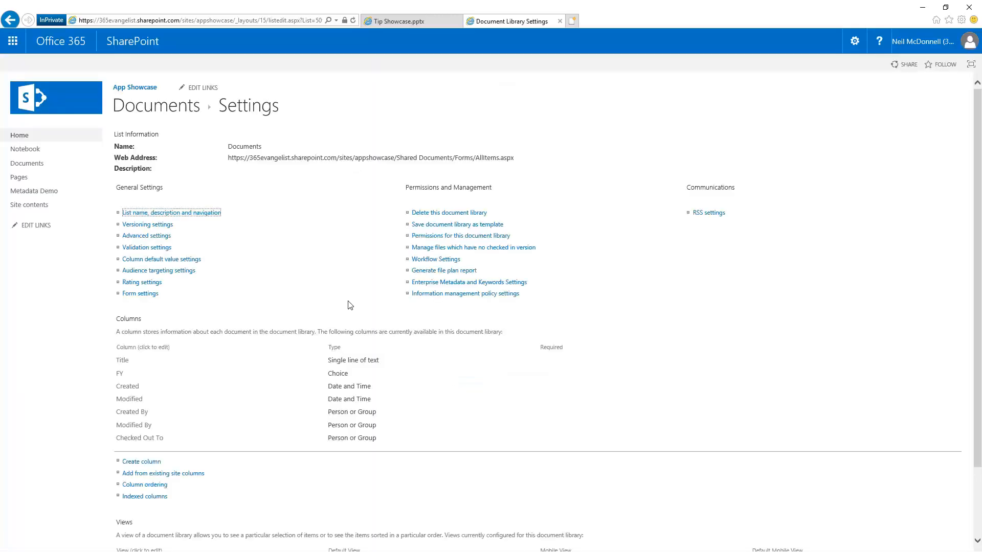
Return to the Documents library and open the properties of "CaaS - The Case for Compliance as a Service.pdf" for editing.
left_click(135, 109)
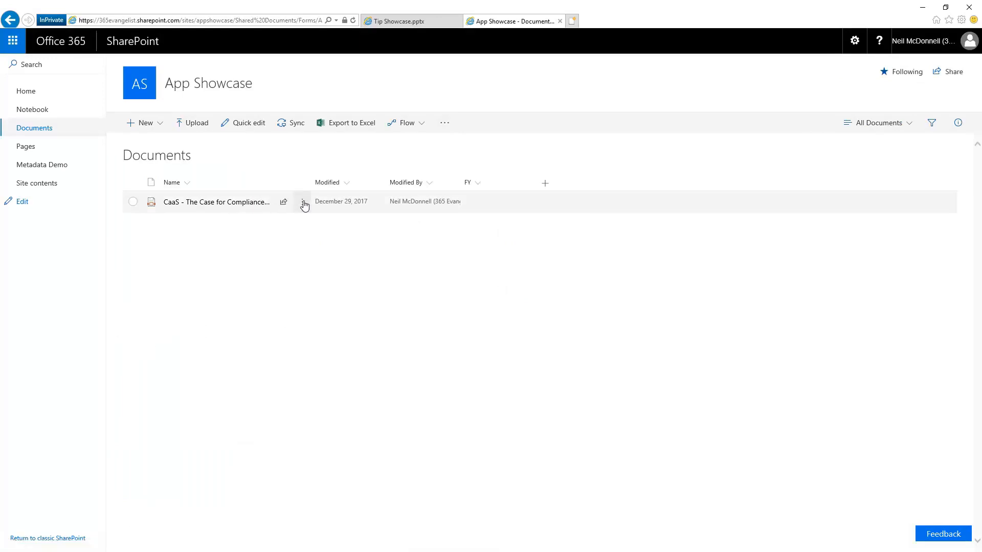
left_click(302, 202)
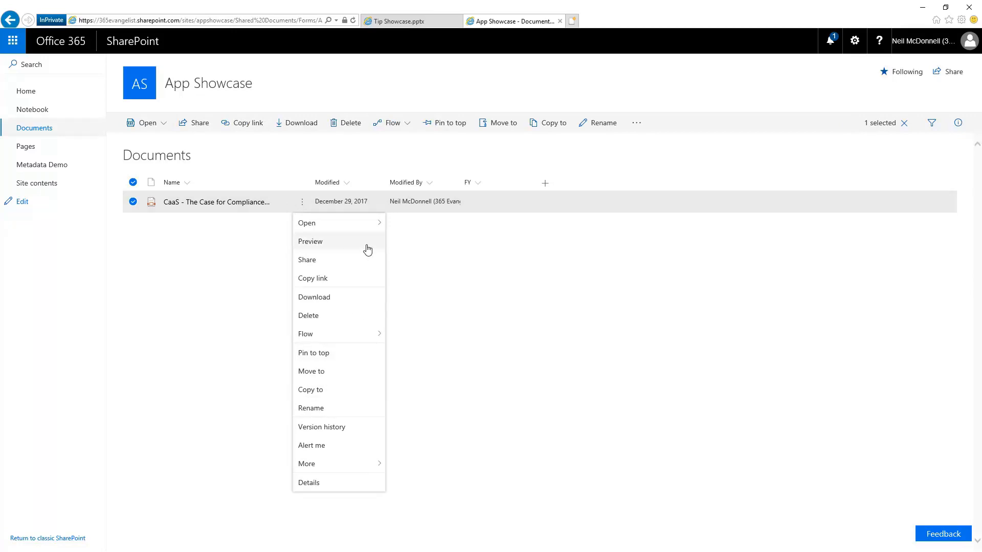
mouse_move(370, 231)
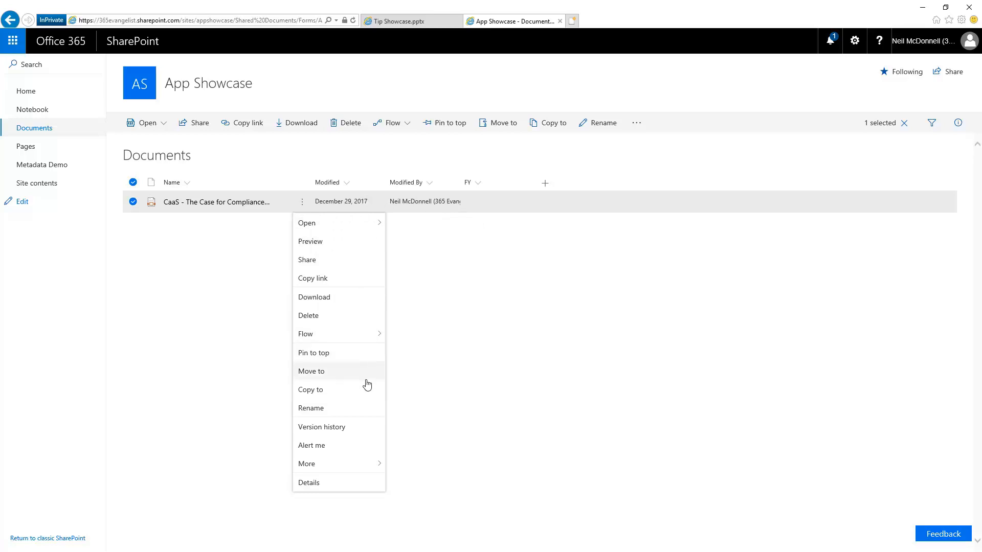
mouse_move(364, 465)
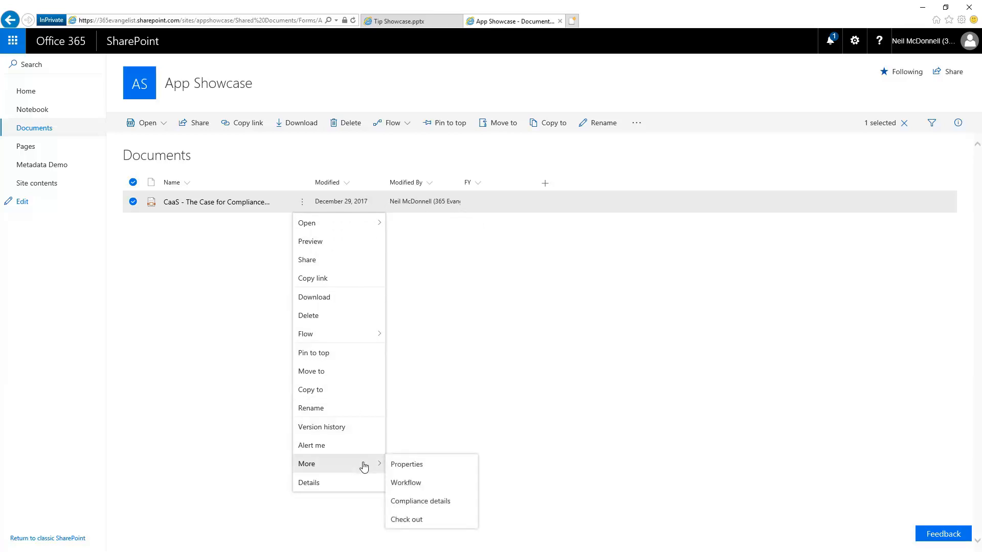
left_click(406, 464)
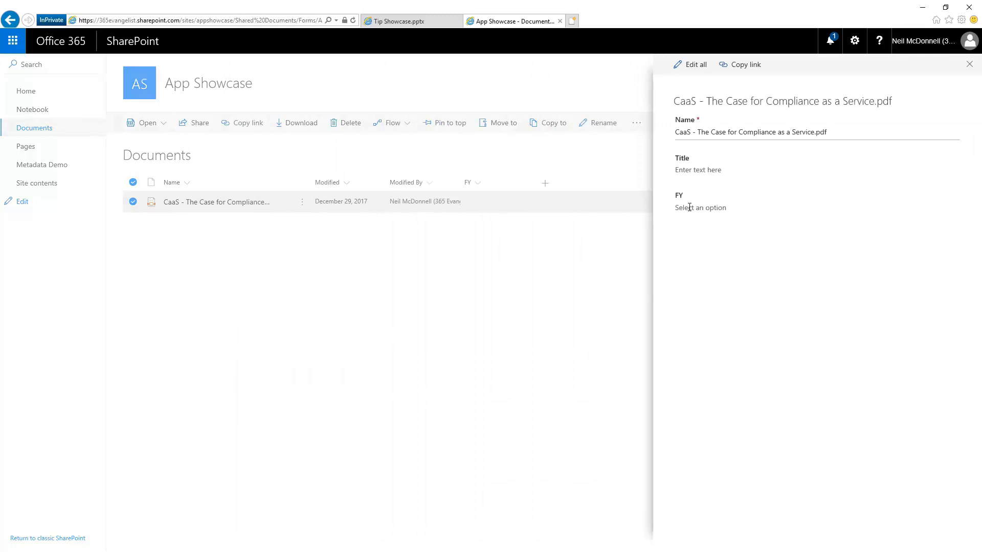
left_click(697, 65)
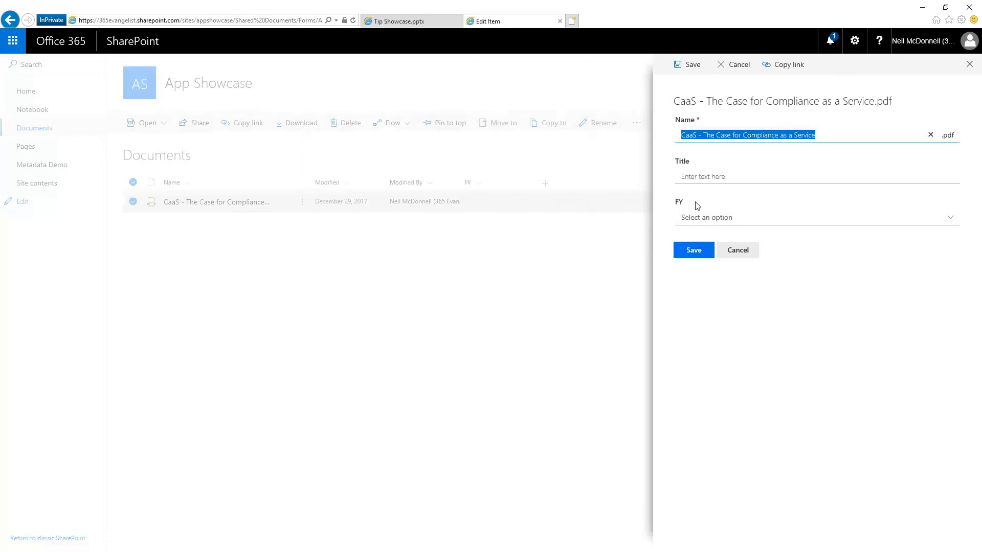
Try out the FY choice 2018 on the PDF without saving it, and return to the App Showcase home page.
scroll(794, 299, "up", 2)
scroll(795, 302, "up", 2)
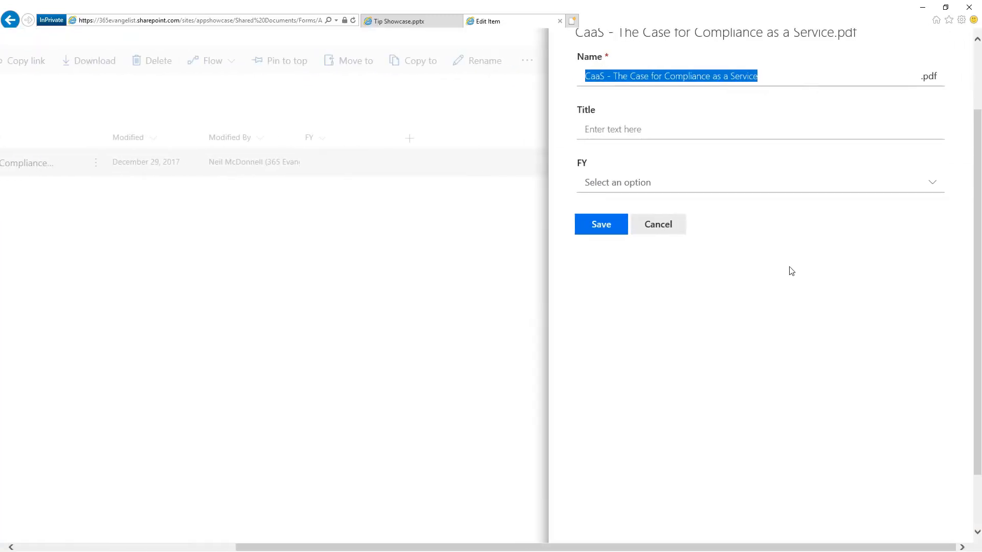
left_click(931, 182)
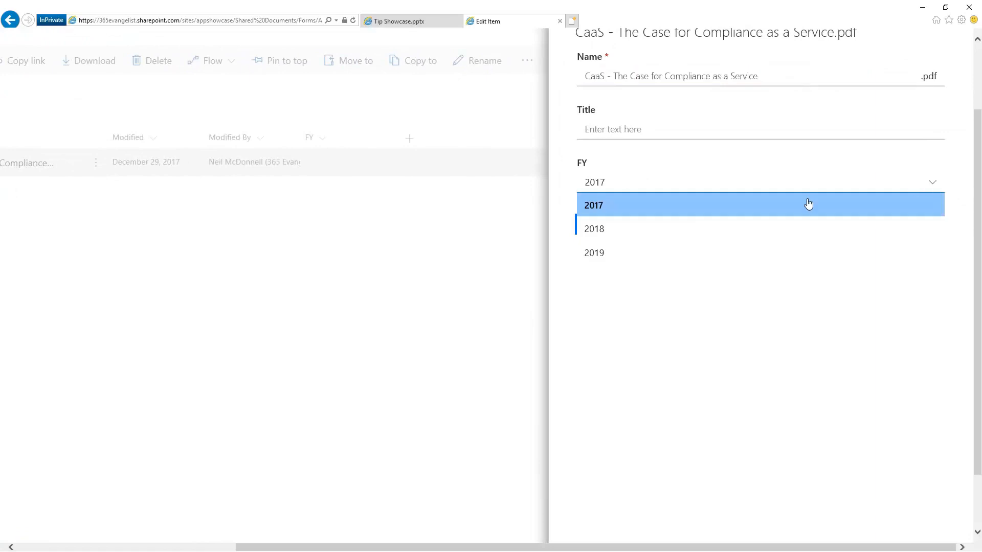
left_click(606, 227)
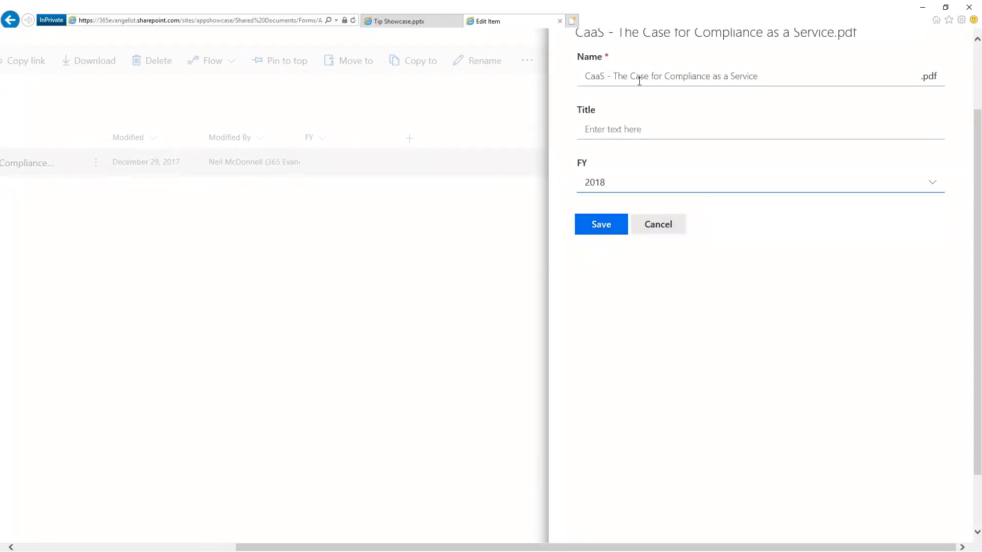
left_click(675, 224)
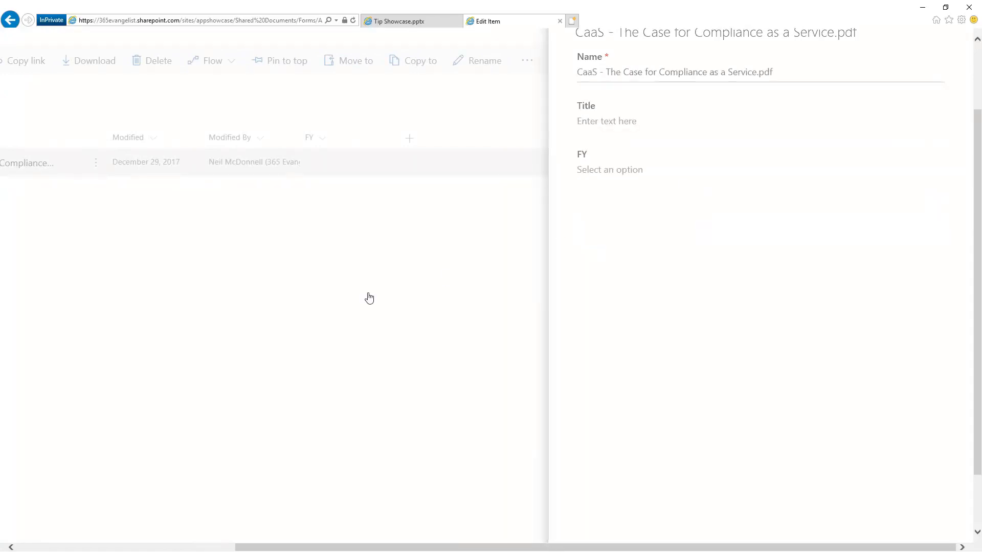
left_click(285, 322)
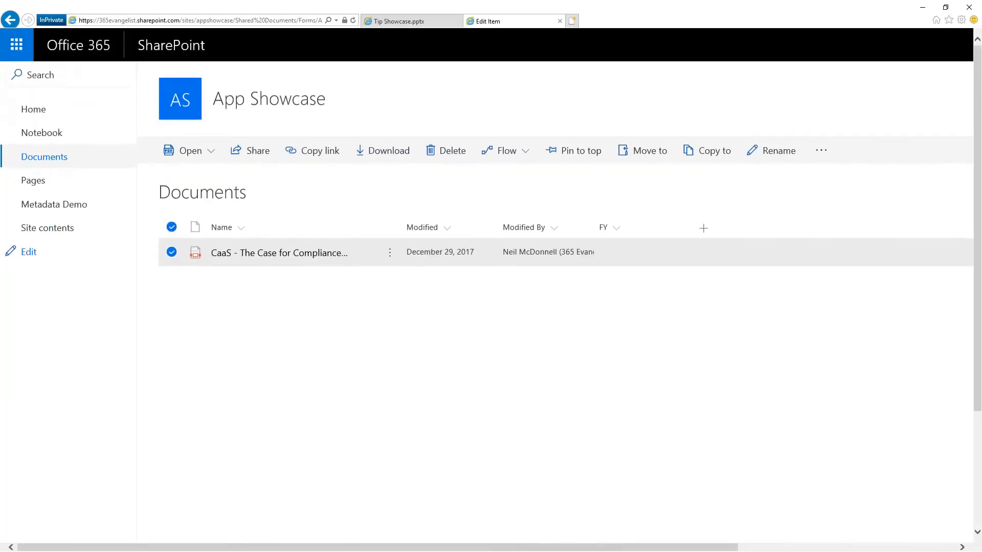
left_click(44, 111)
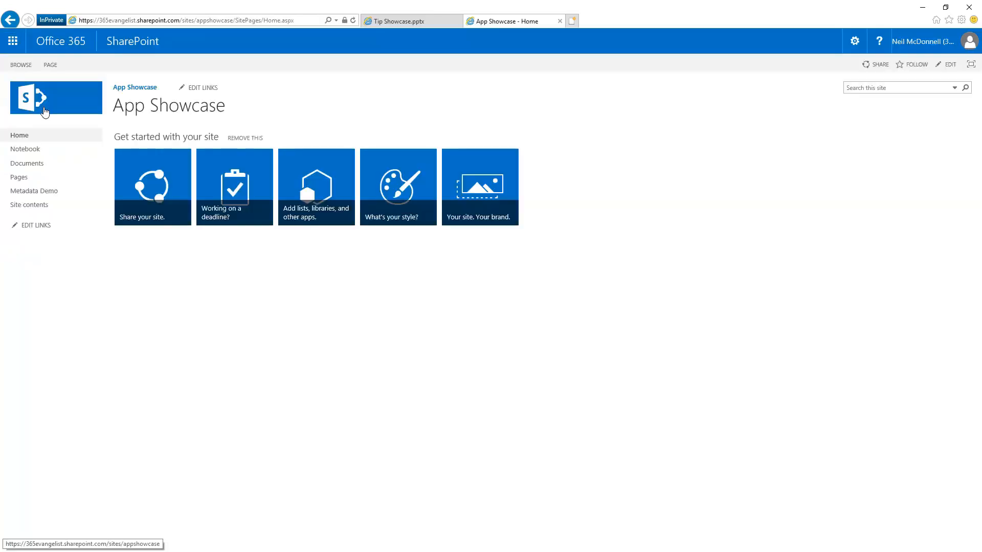